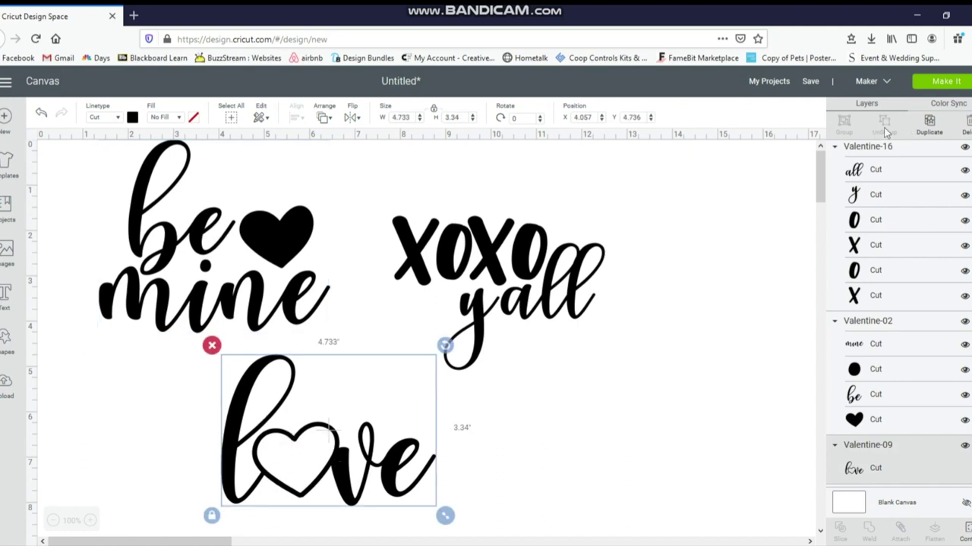
Move the "love" design clear of the other two designs and shift the "be mine" design down to about Y 1.194.
left_click_drag(328, 428, 693, 421)
left_click(323, 310)
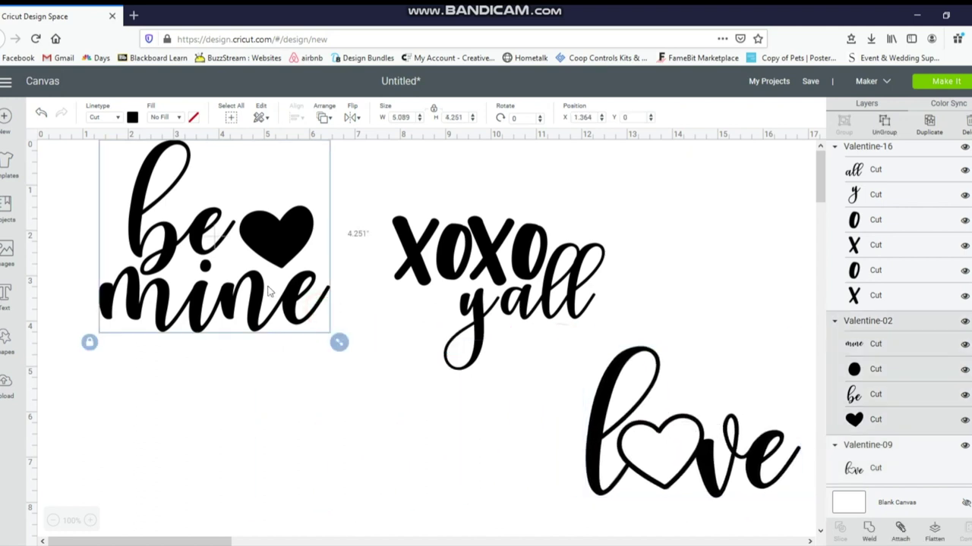
left_click_drag(269, 271, 267, 332)
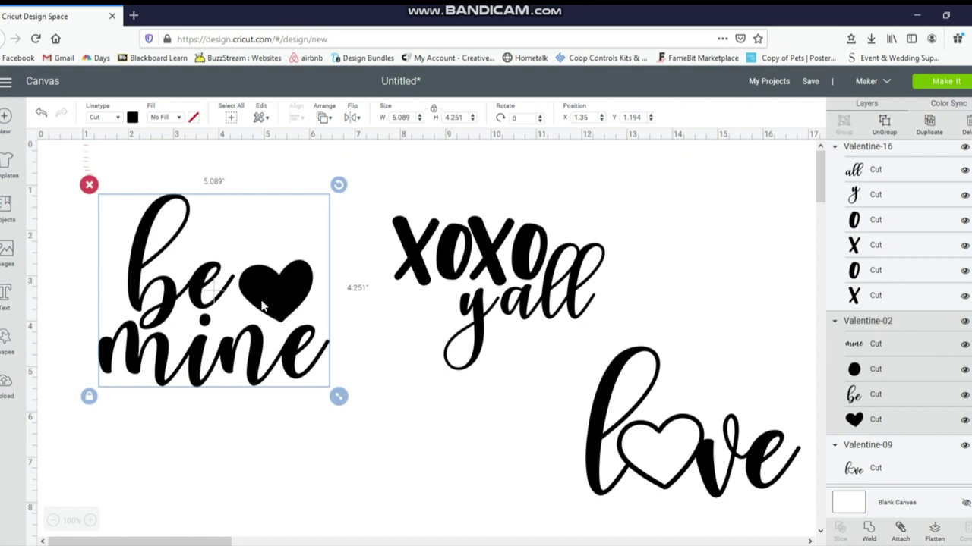
Ungroup the "be mine" design and attach the words "be" and "mine" to each other.
left_click(885, 126)
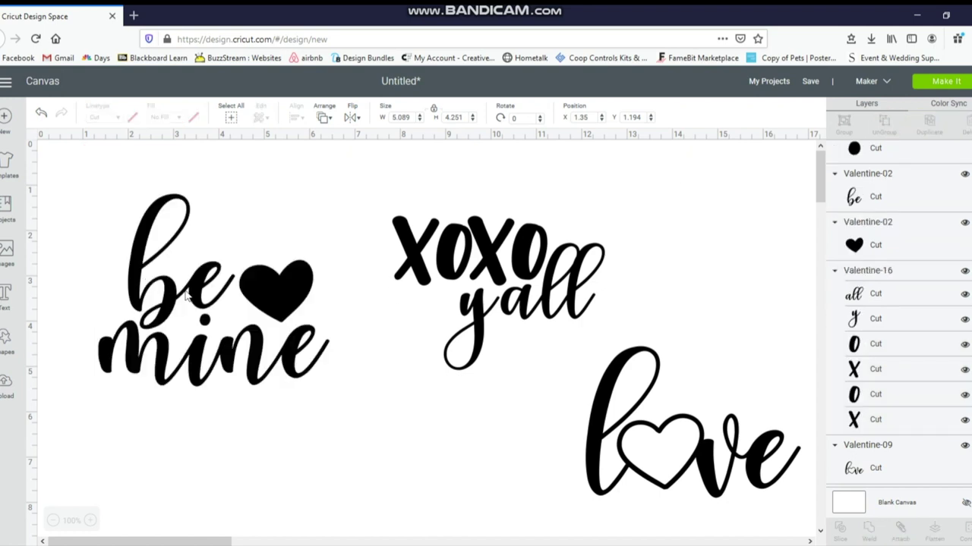
left_click(187, 294)
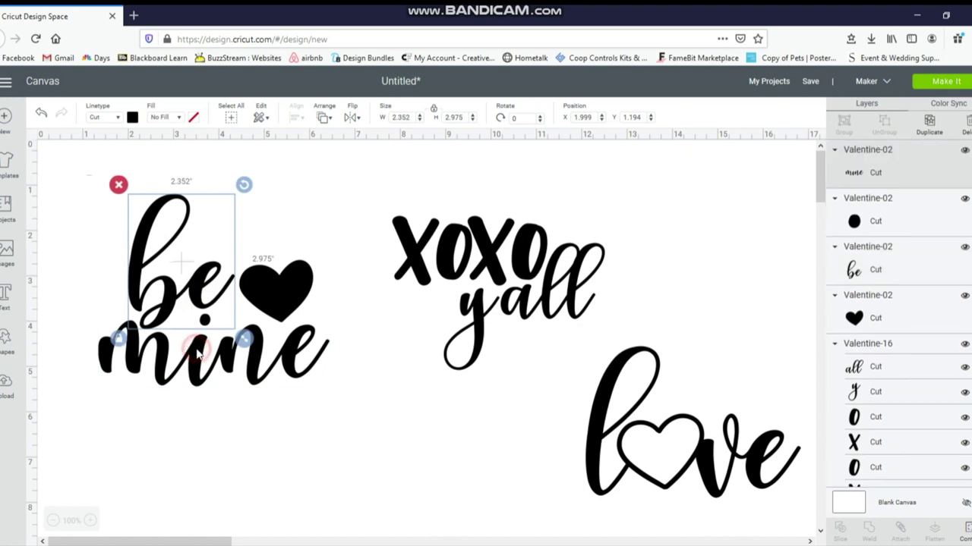
left_click(199, 354)
left_click(193, 296)
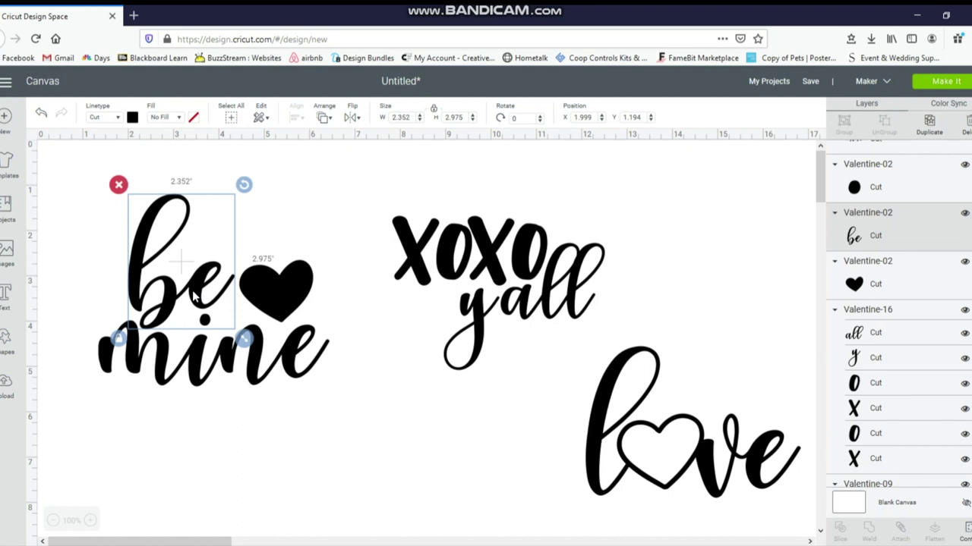
left_click(179, 355, "shift")
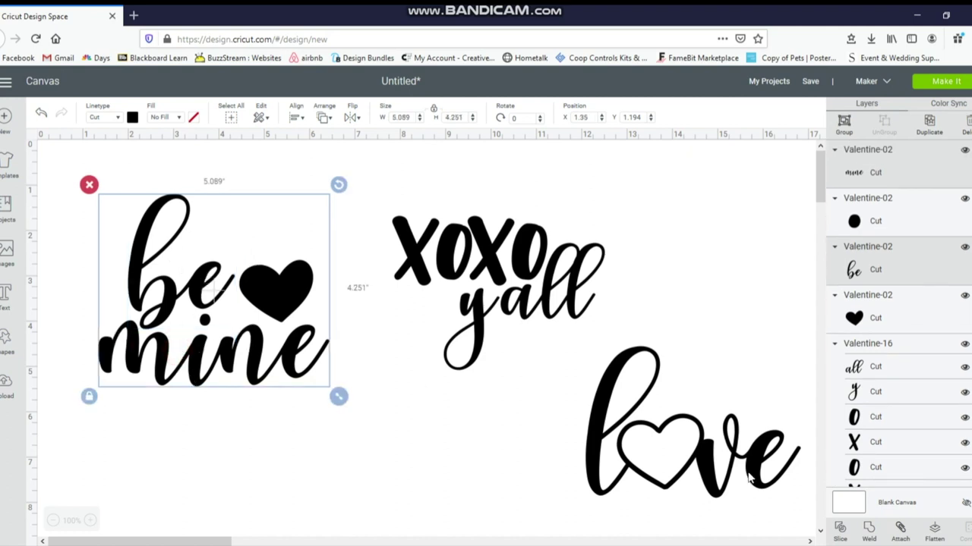
left_click(905, 533)
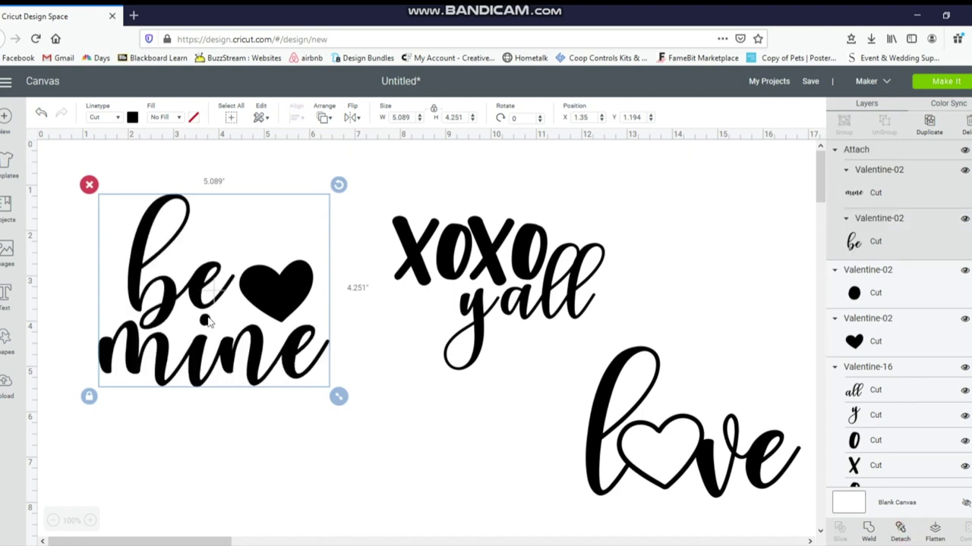
left_click_drag(244, 352, 246, 350)
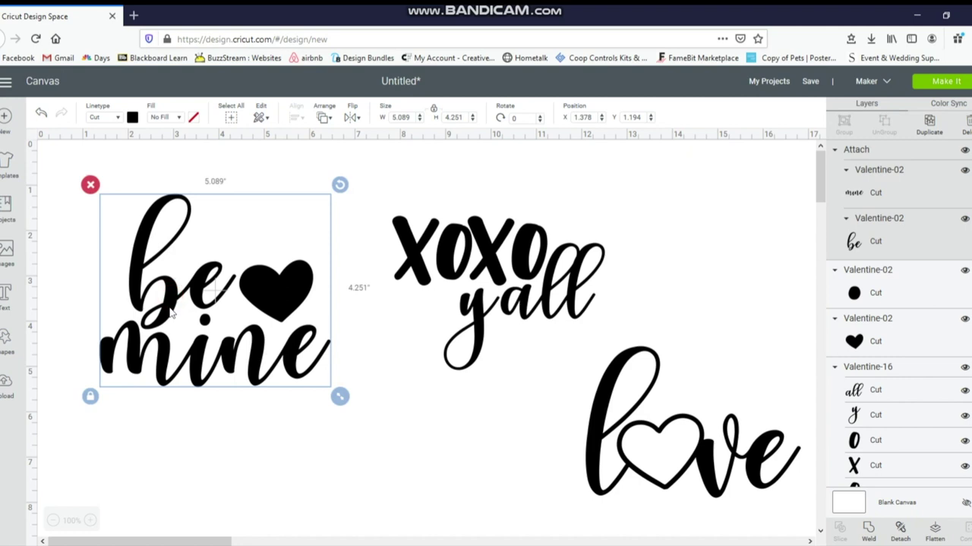
left_click(197, 424)
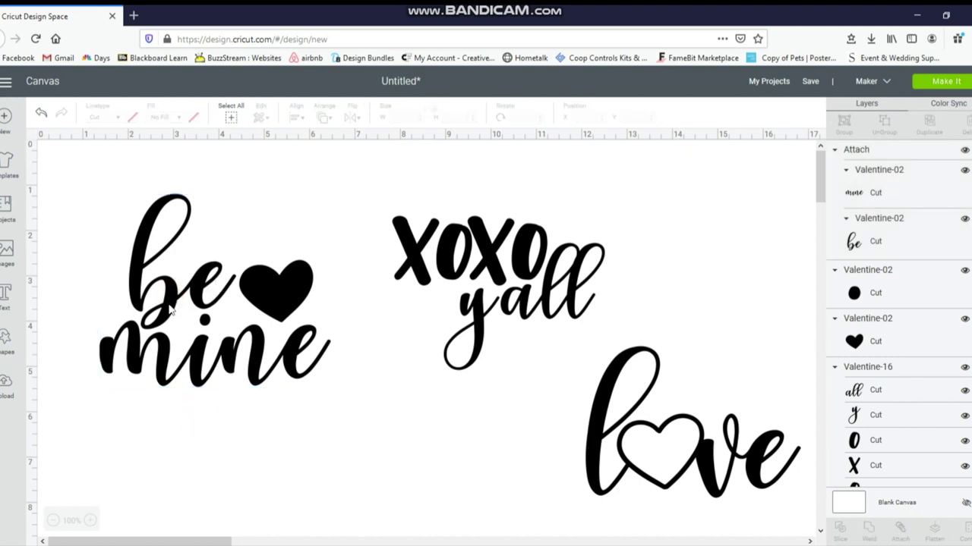
Attach the dot of the "i" to the attached "be mine" lettering, leaving the heart separate.
left_click(206, 324)
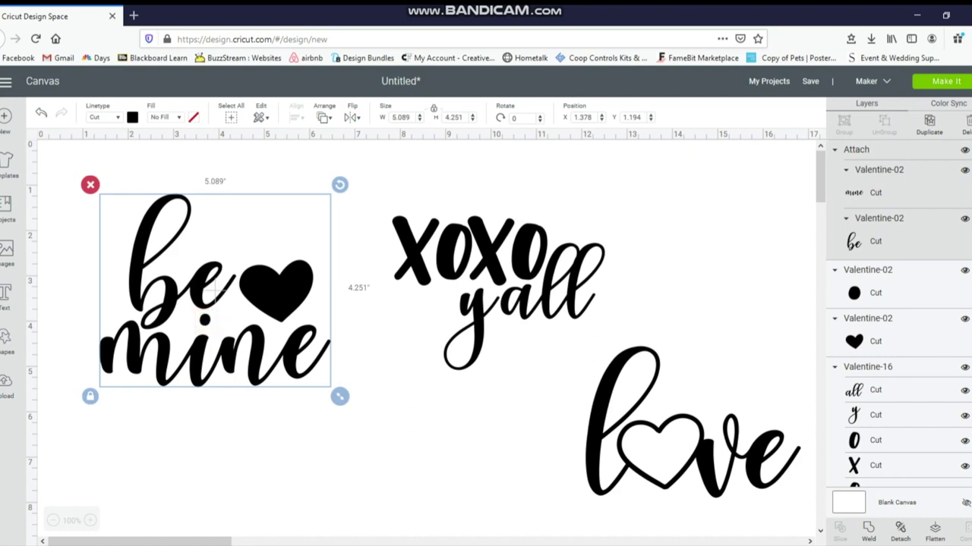
scroll(926, 376, "down", 2)
scroll(926, 374, "up", 2)
left_click(885, 283)
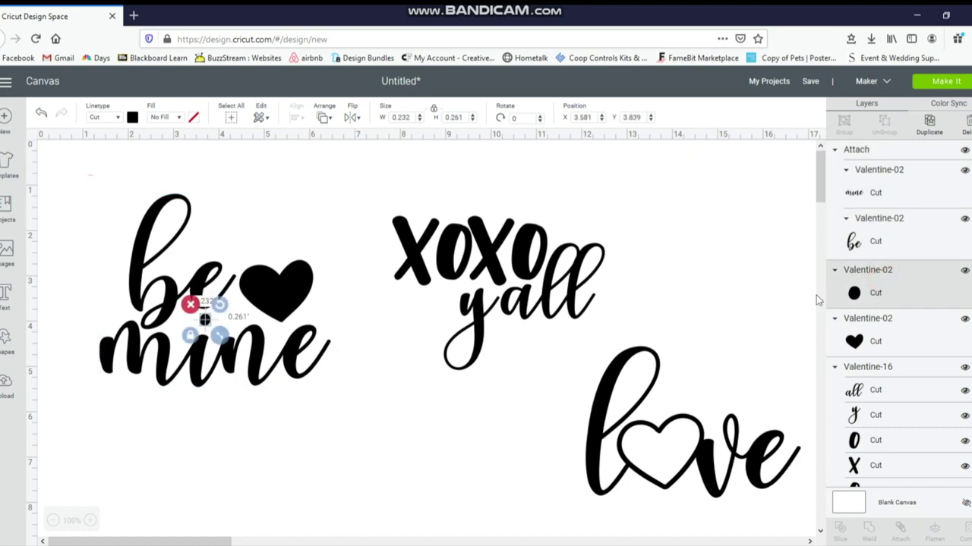
left_click(157, 283)
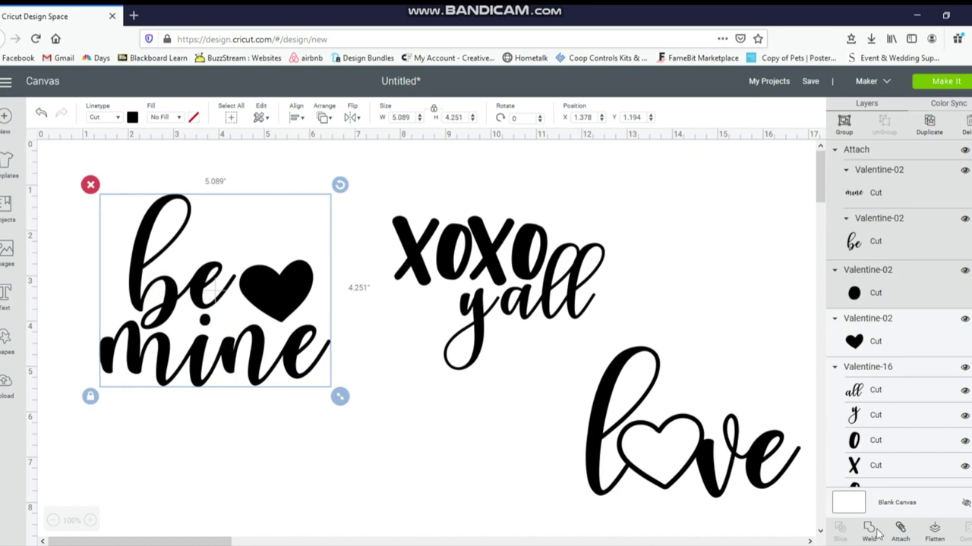
left_click(899, 529)
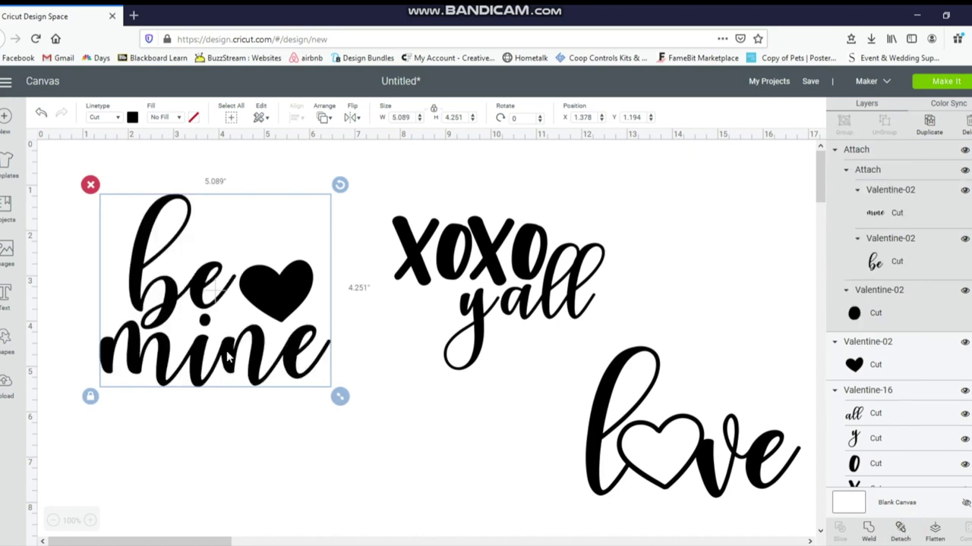
mouse_move(208, 308)
left_mouse_down()
mouse_move(138, 343)
mouse_move(215, 310)
left_mouse_up()
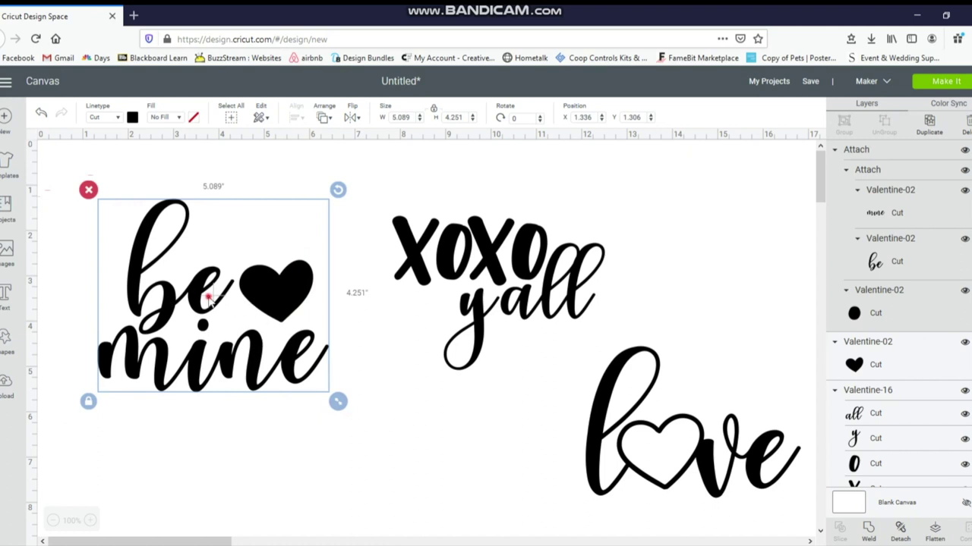
Colour the attached "be mine" lettering light pink and its heart dark red.
left_click(133, 119)
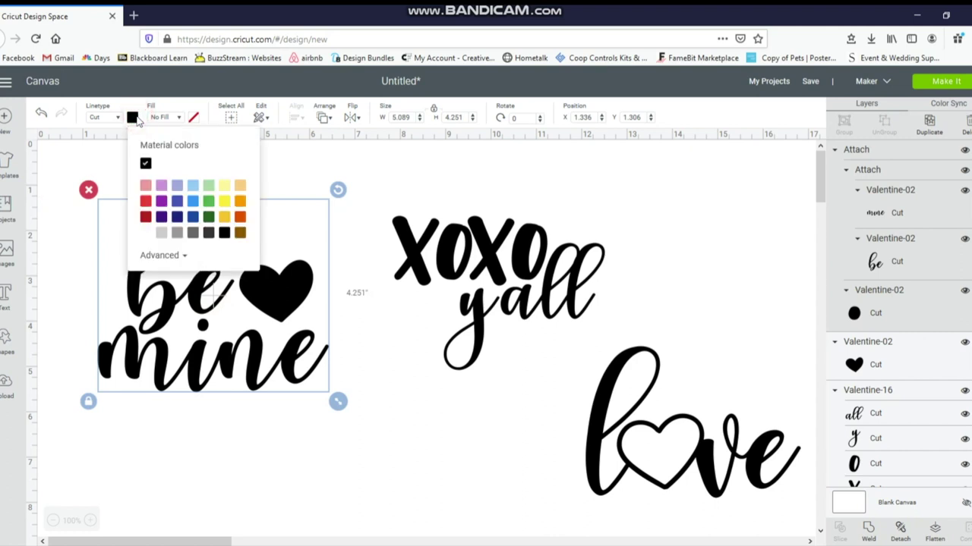
left_click(145, 185)
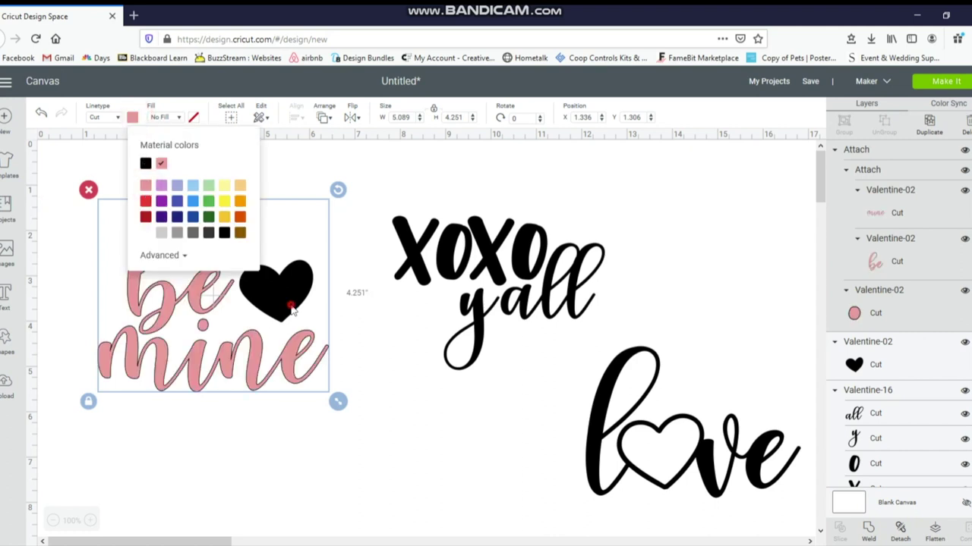
left_click(267, 313)
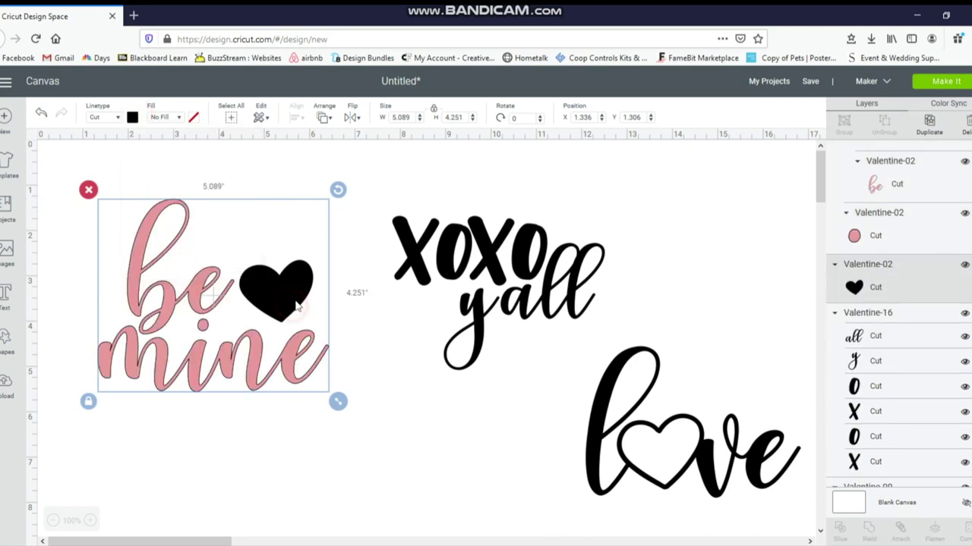
left_click(133, 118)
left_click(145, 218)
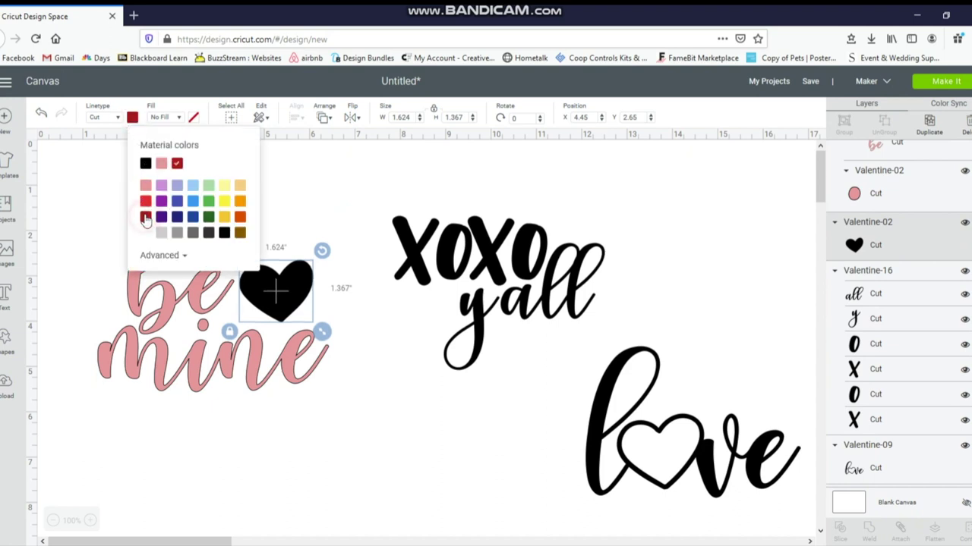
left_click(326, 464)
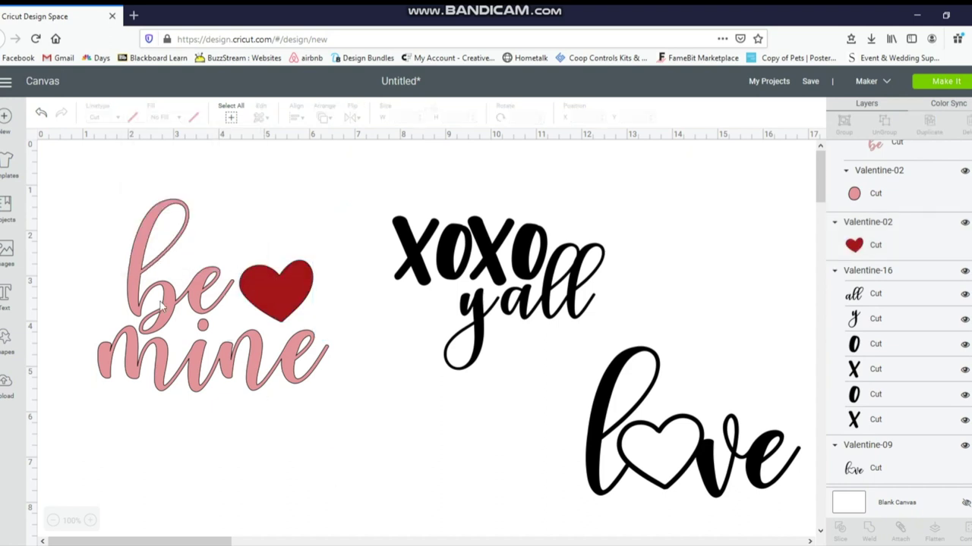
Ungroup the "xoxo yall" design into its separate letter pieces.
left_click(489, 262)
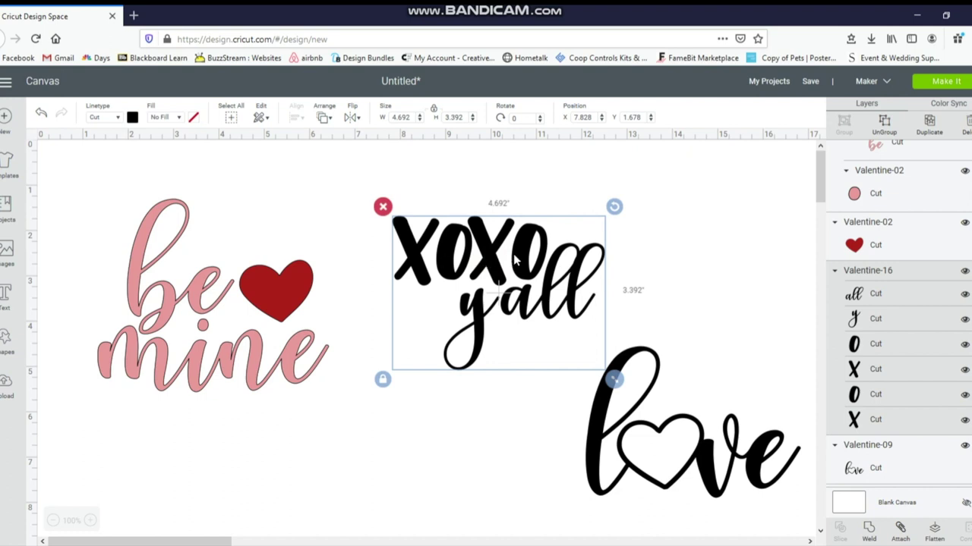
left_click(454, 412)
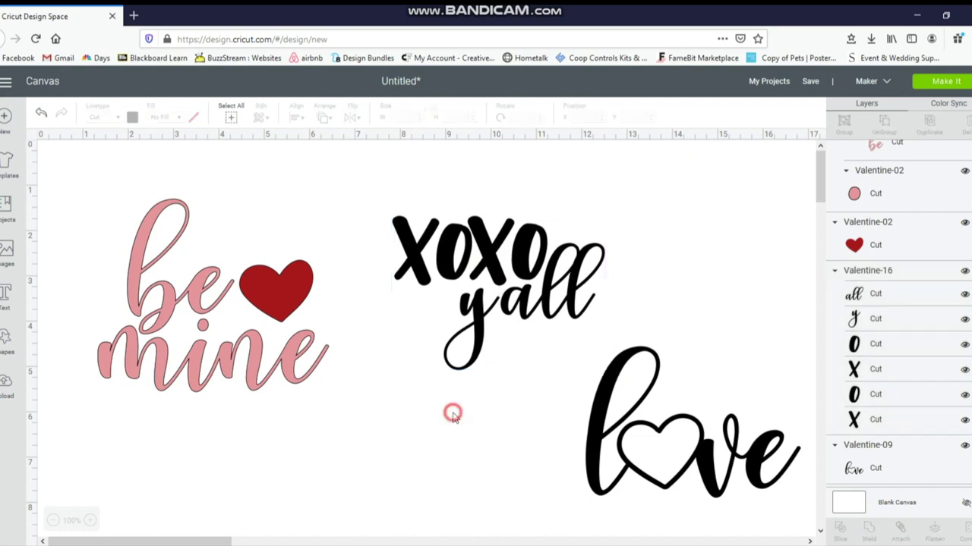
left_click(414, 272)
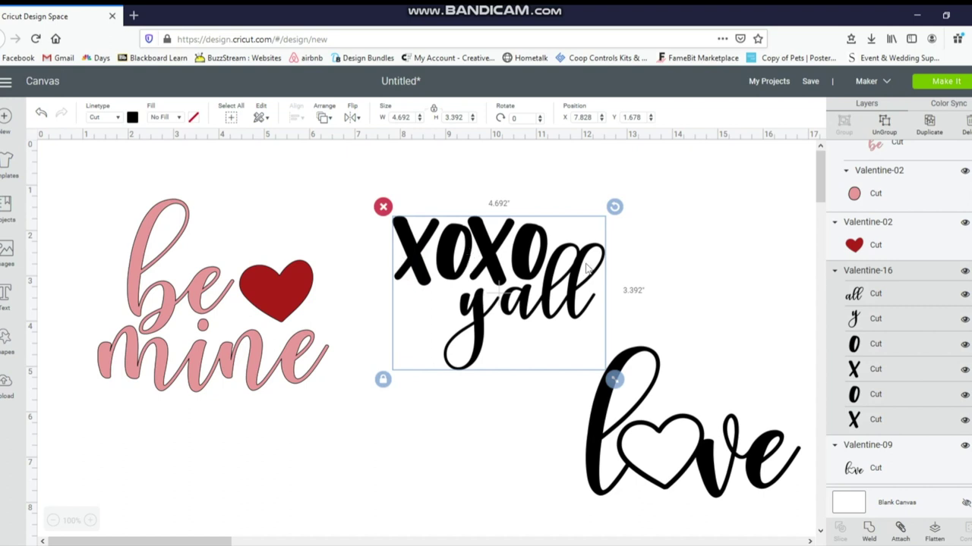
left_click(884, 126)
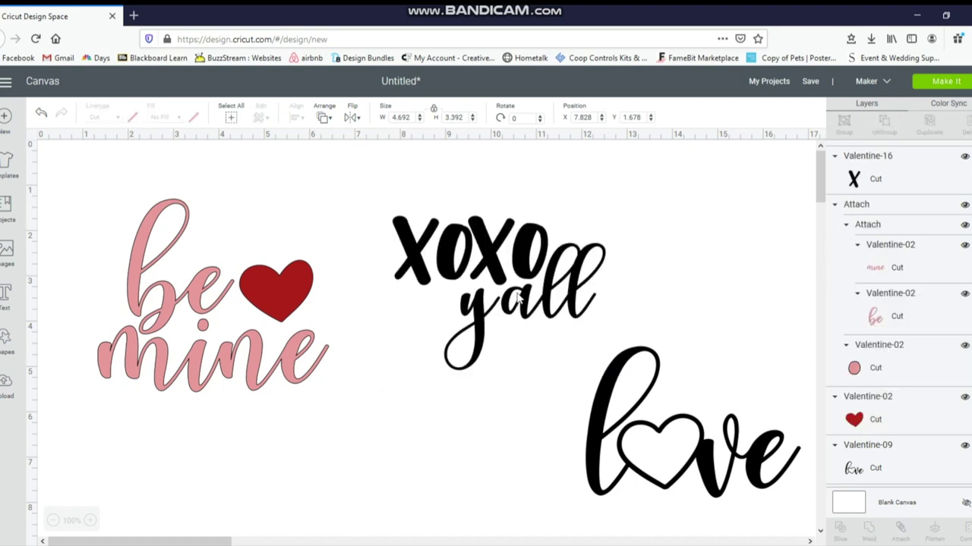
Attach the "y" and "all" pieces of the "xoxo yall" design to form one word.
left_click(540, 272)
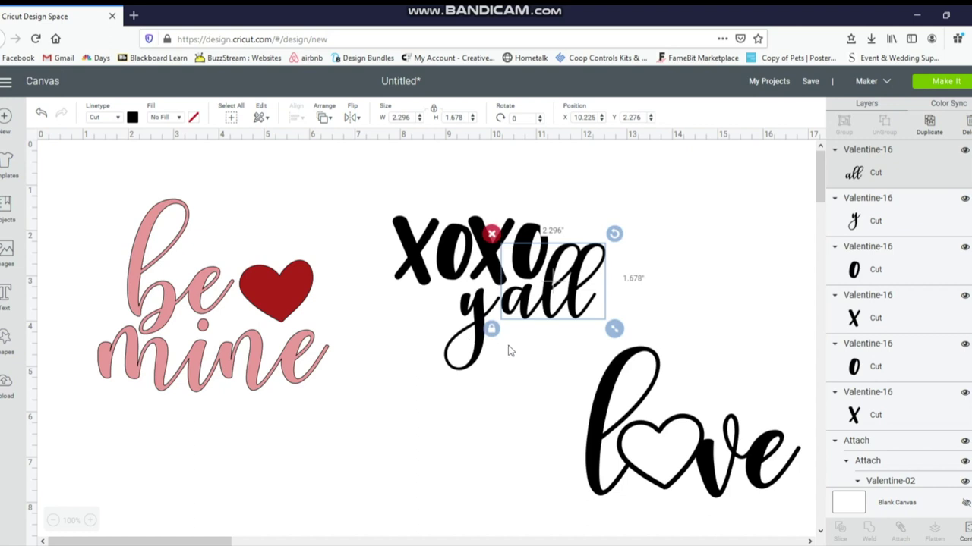
left_click(515, 385)
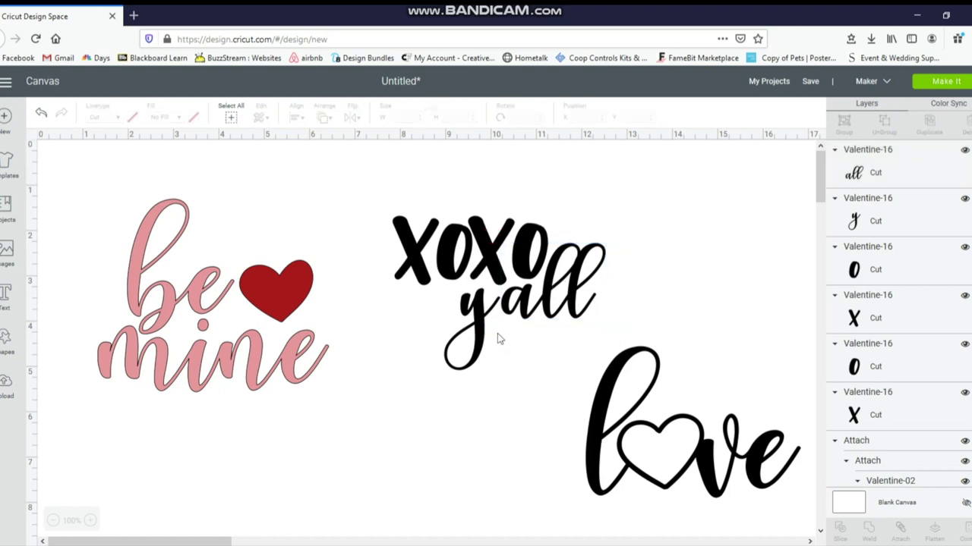
left_click(475, 325)
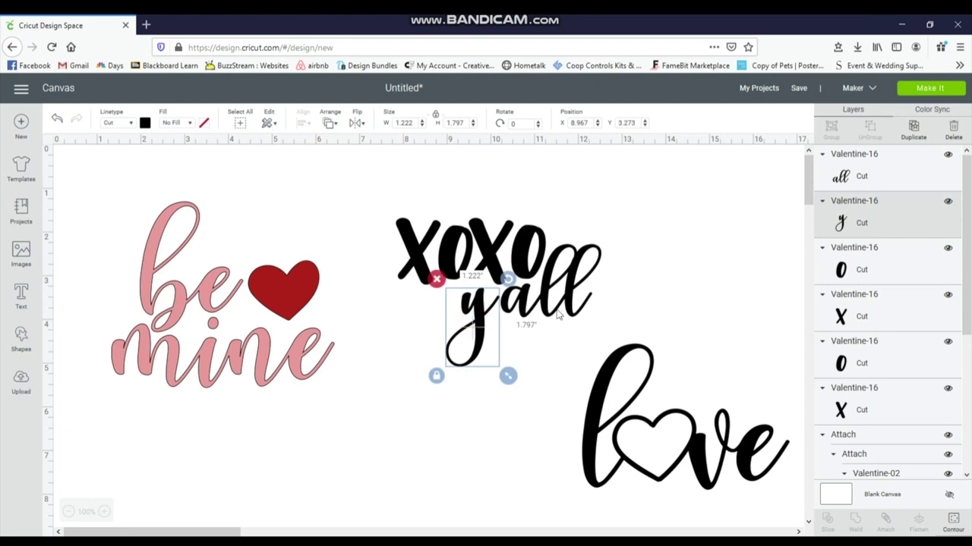
left_click(558, 314, "shift")
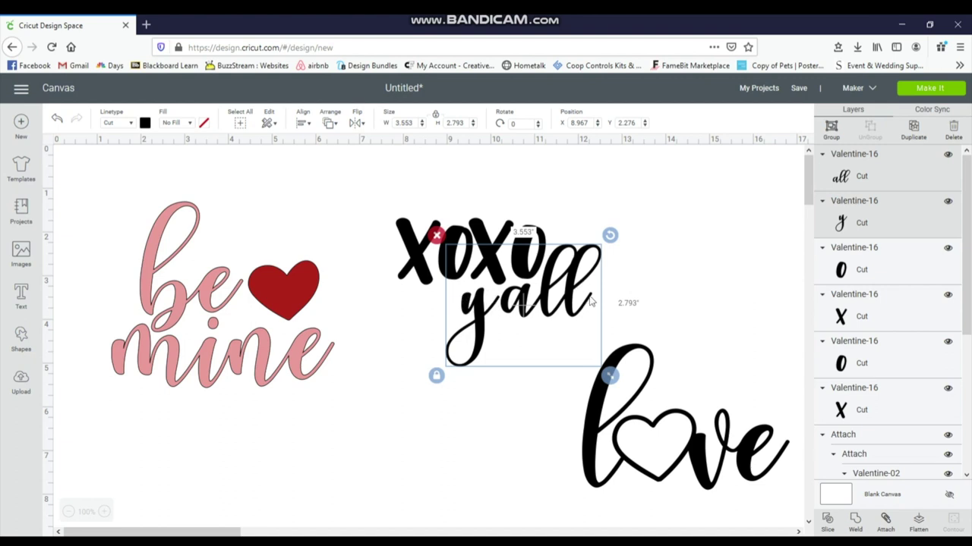
left_click(885, 522)
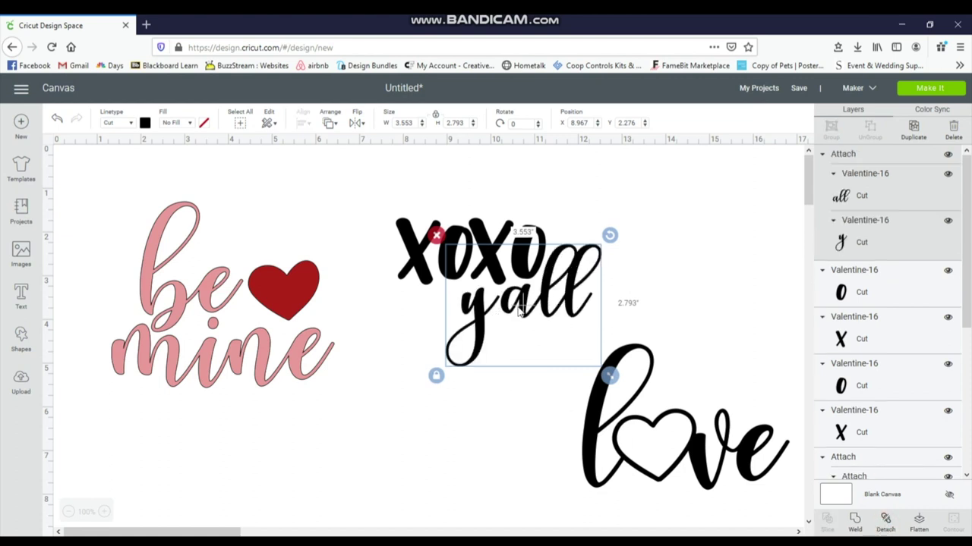
Attach the two "x" letters of "xoxo" to each other.
left_click(419, 267)
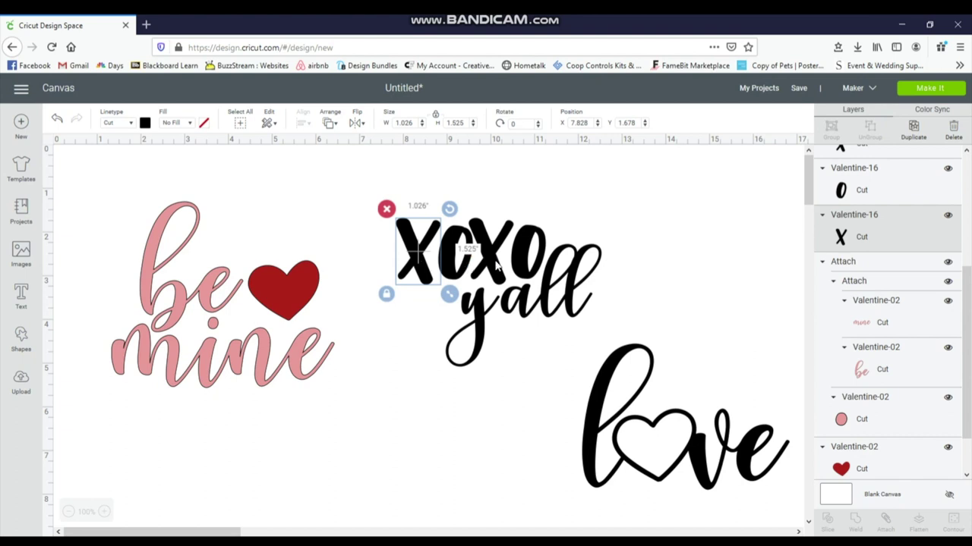
left_click(496, 260, "shift")
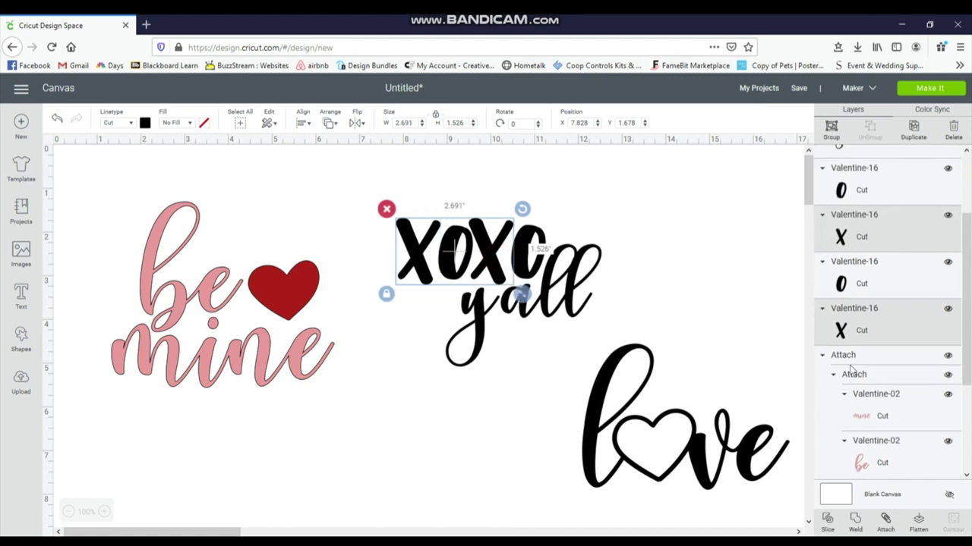
left_click(886, 523)
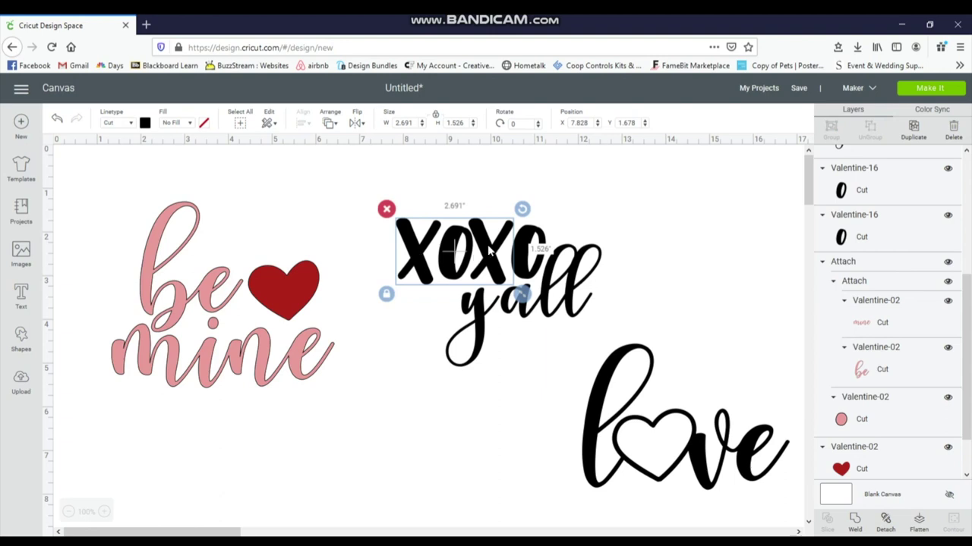
mouse_move(425, 272)
left_mouse_down()
mouse_move(382, 288)
mouse_move(420, 270)
mouse_move(402, 264)
mouse_move(424, 262)
left_mouse_up()
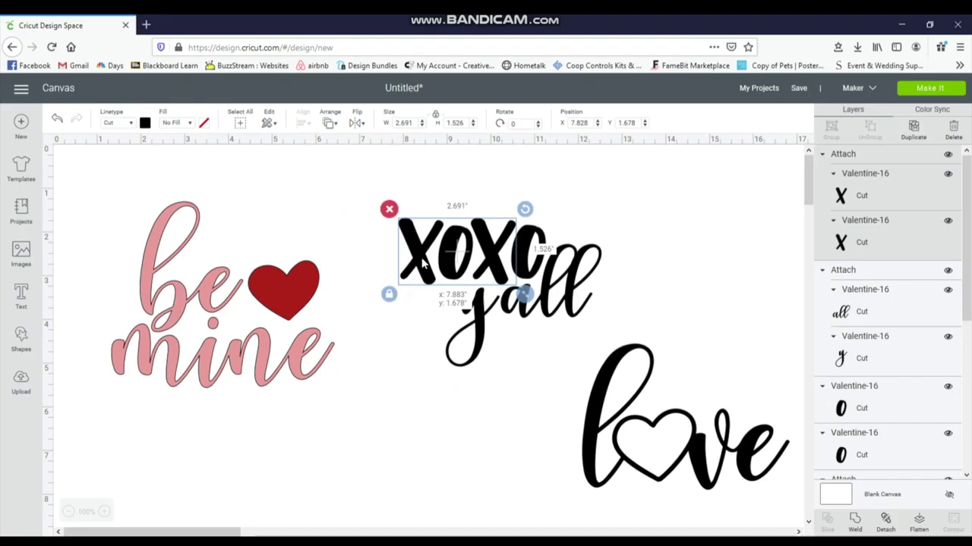
left_click(425, 336)
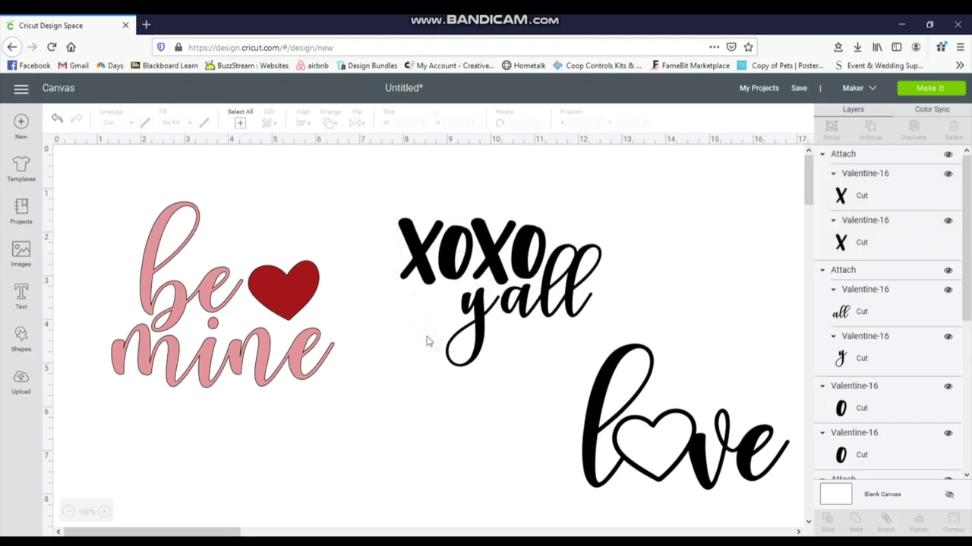
Attach the two "o" letters of "xoxo" to each other.
left_click(534, 257)
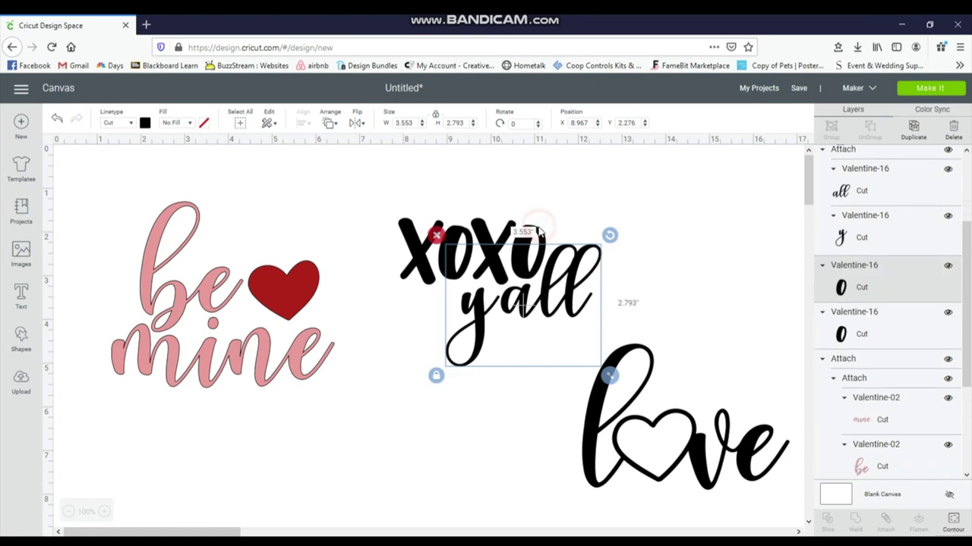
left_click(534, 237)
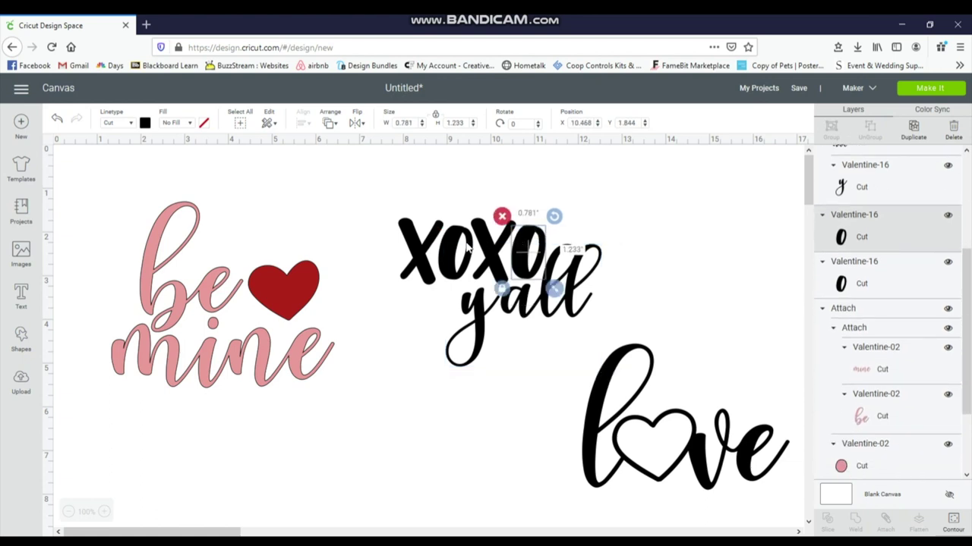
left_click(466, 247, "shift")
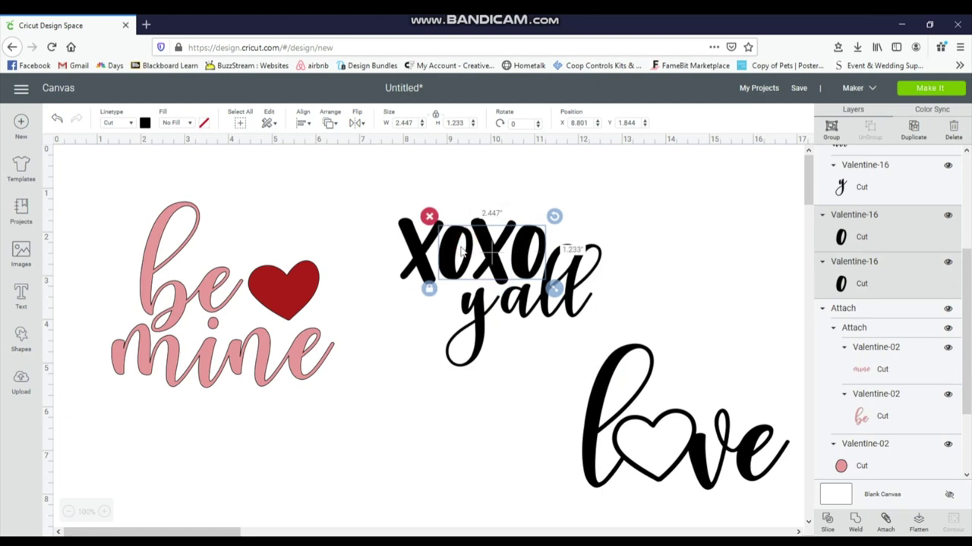
left_click(885, 520)
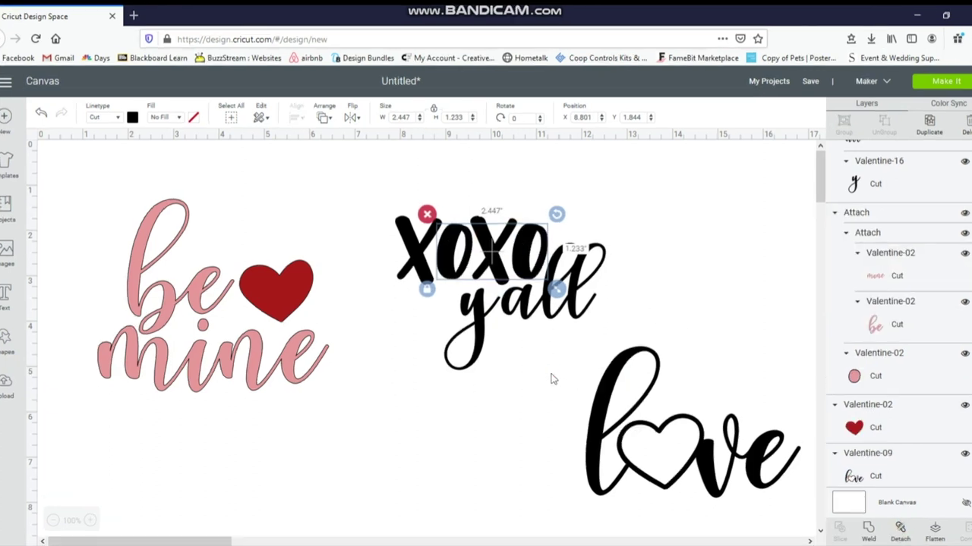
left_click(554, 379)
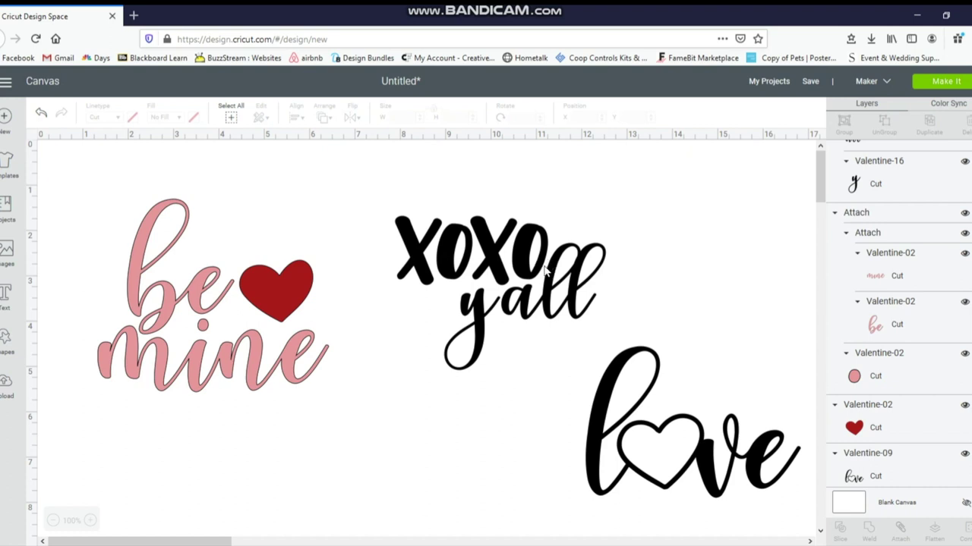
Test-move the attached "x" pair and the attached "o" pair within the "xoxo" design.
left_click(423, 266)
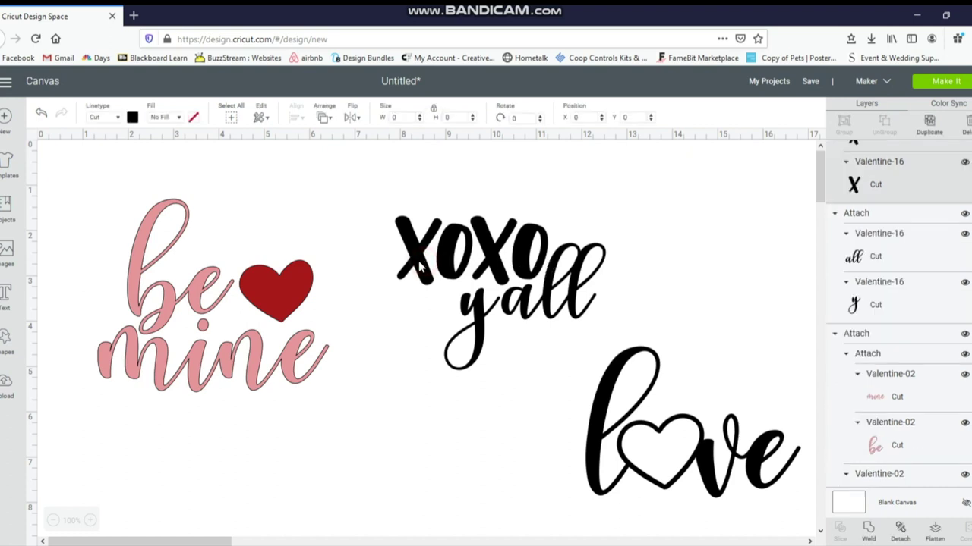
left_click_drag(423, 266, 420, 263)
left_click_drag(531, 238, 534, 240)
left_click(391, 345)
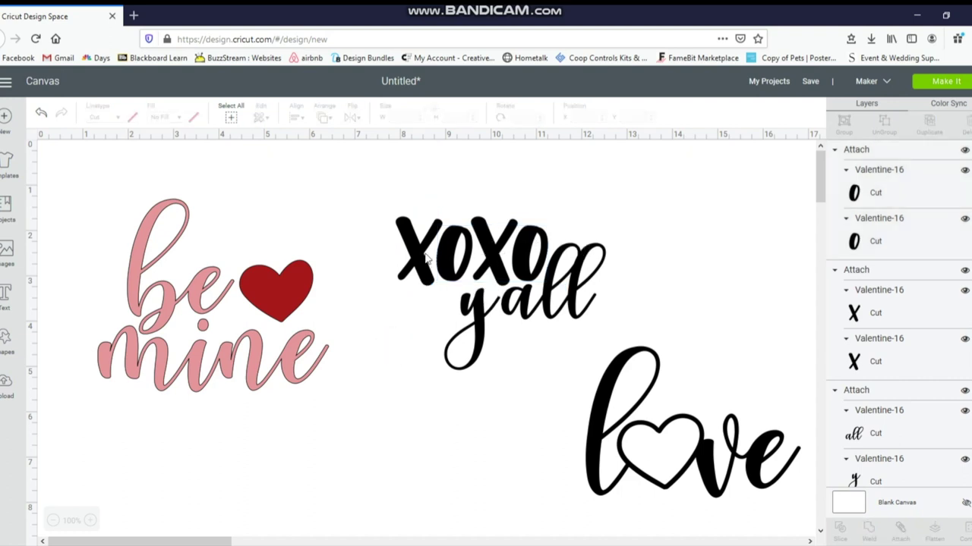
Colour the attached "x" letters of "xoxo" with the dark red already used in the project.
left_click(412, 258)
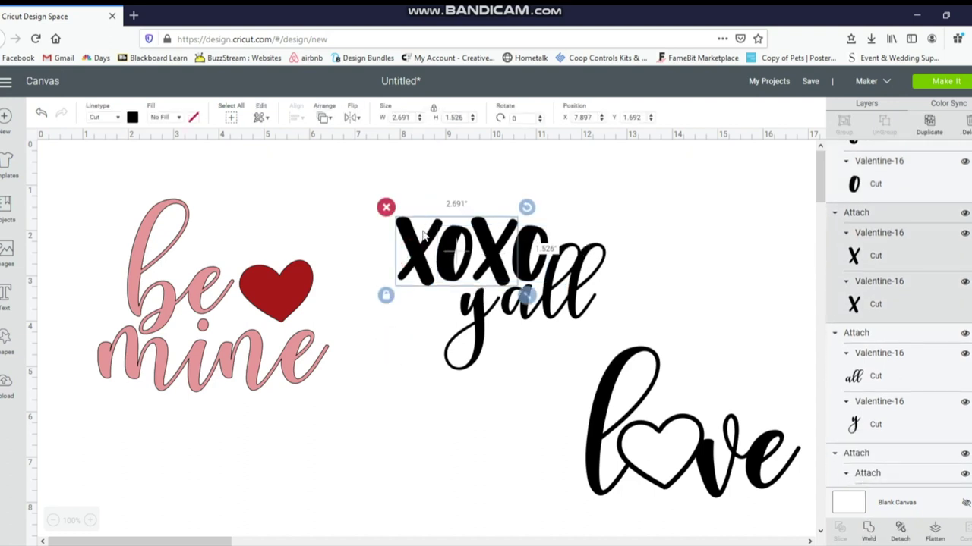
left_click(131, 117)
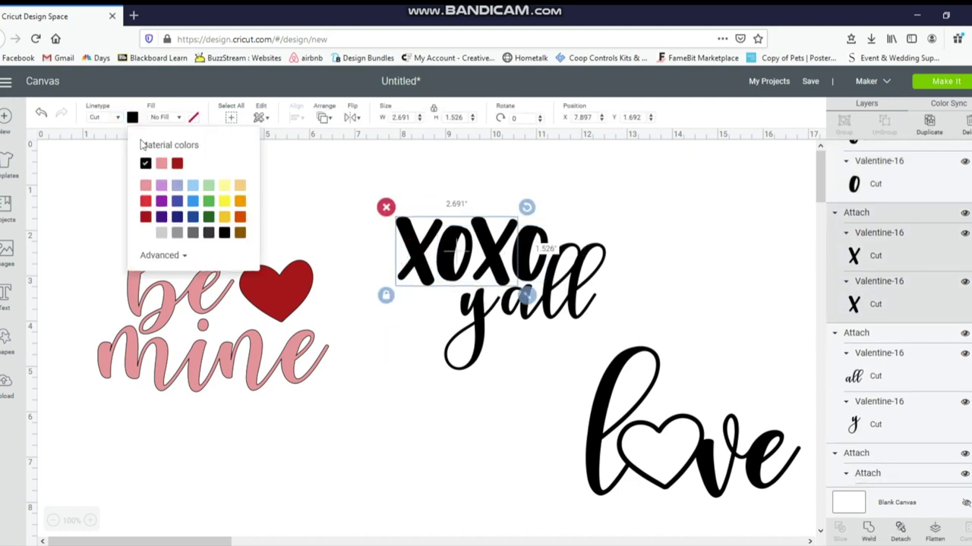
left_click(177, 164)
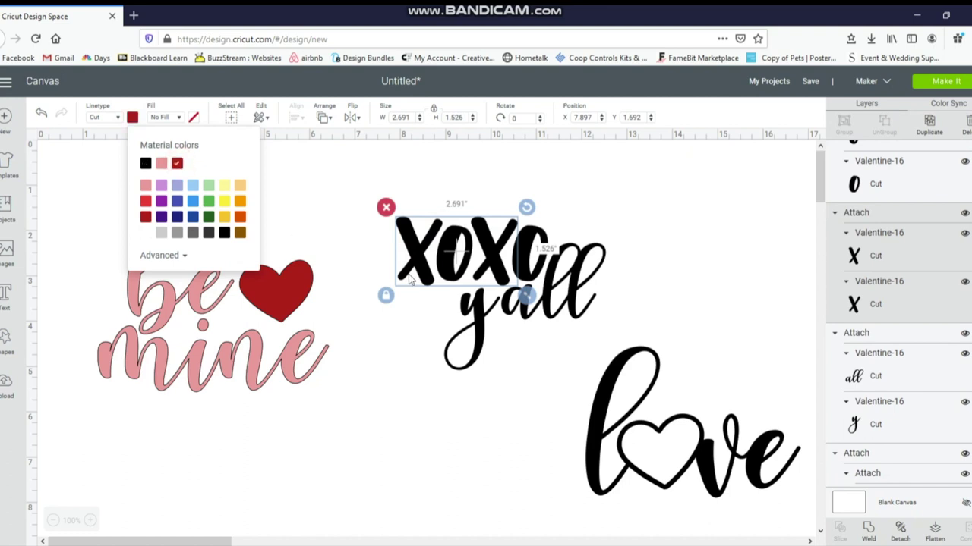
left_click(444, 325)
Colour the attached "o" letters and the "yall" word light pink, using the project's existing pink.
left_click(458, 231)
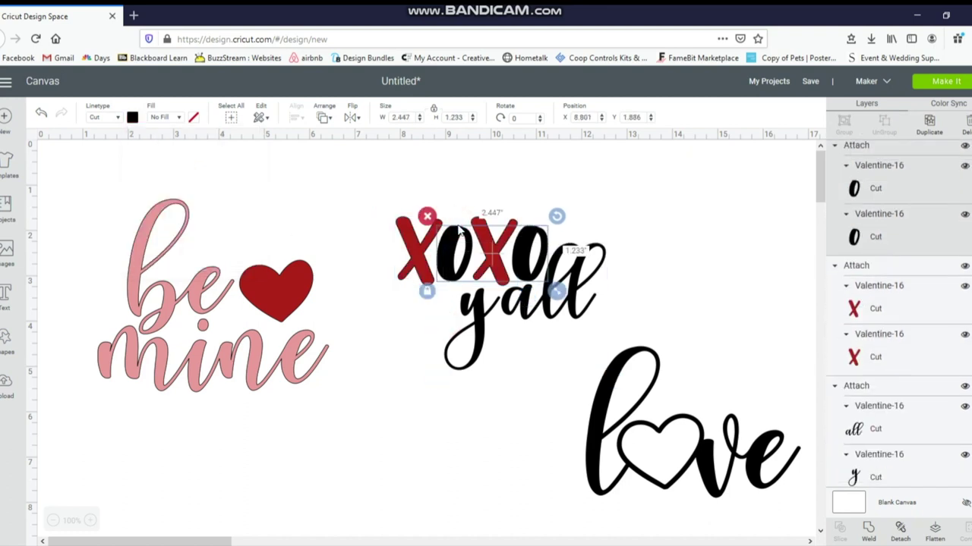
left_click(132, 117)
left_click(161, 163)
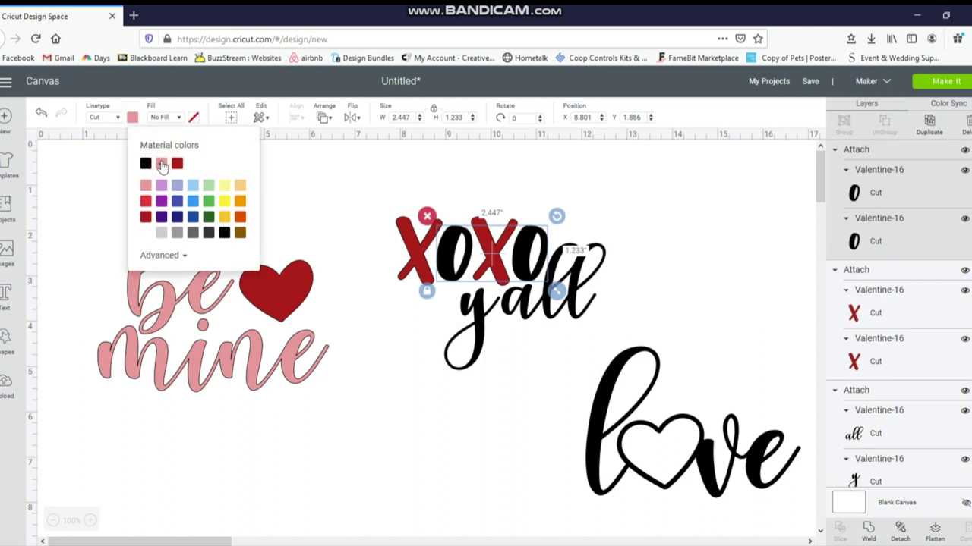
left_click(507, 304)
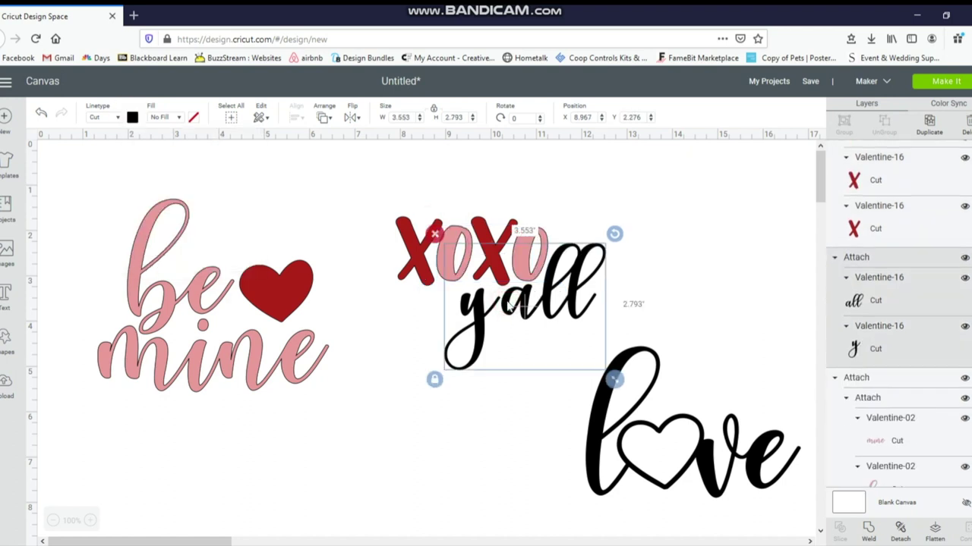
left_click(133, 119)
left_click(162, 164)
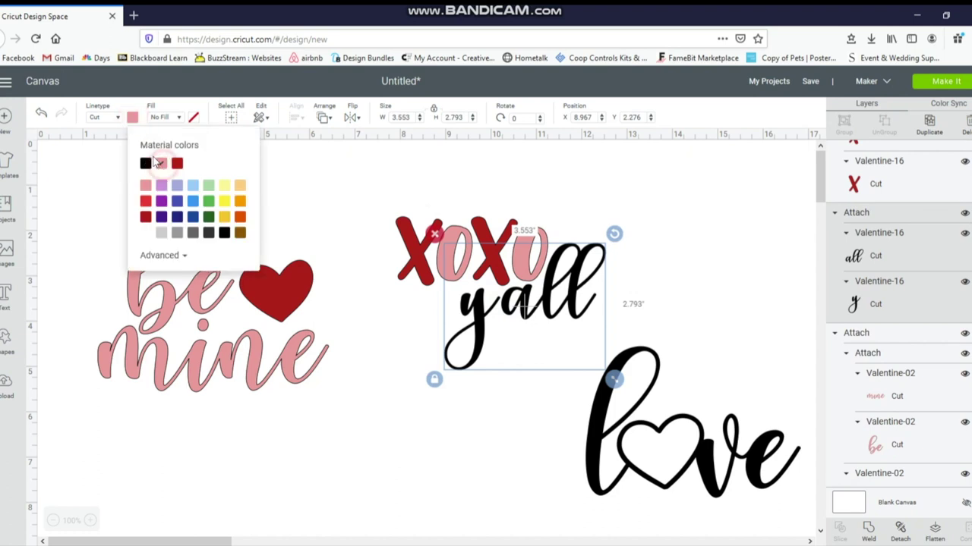
left_click(538, 434)
Colour the "love" design dark red, matching the project's existing red.
left_click(684, 437)
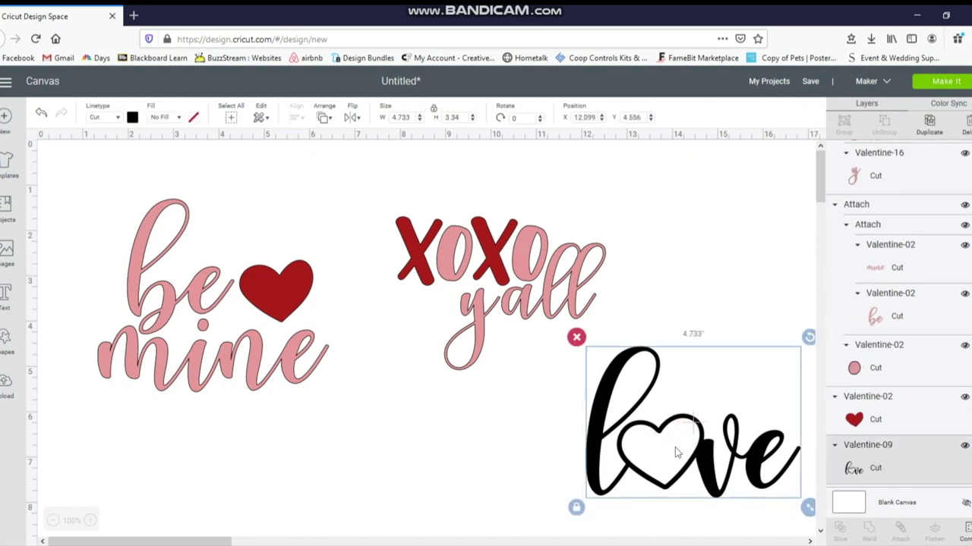
left_click(134, 118)
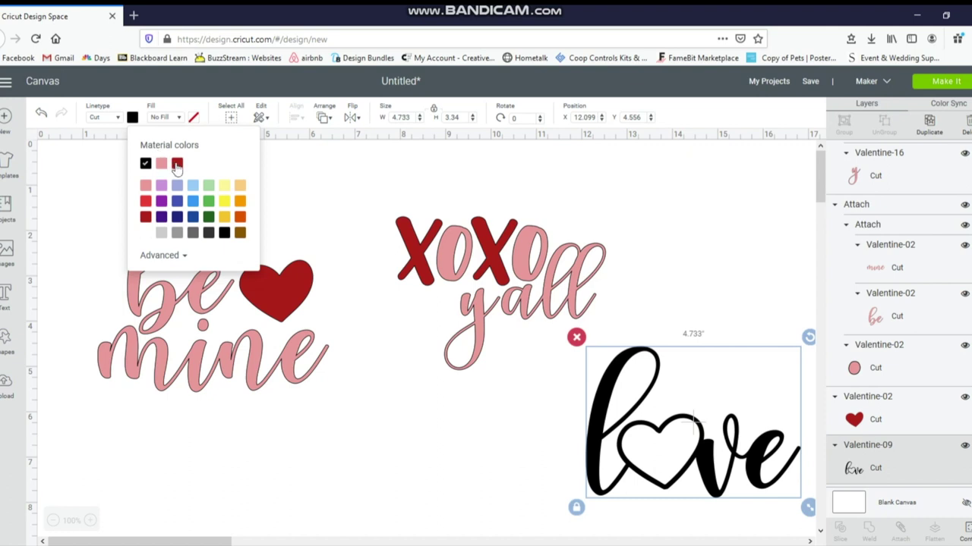
left_click(177, 164)
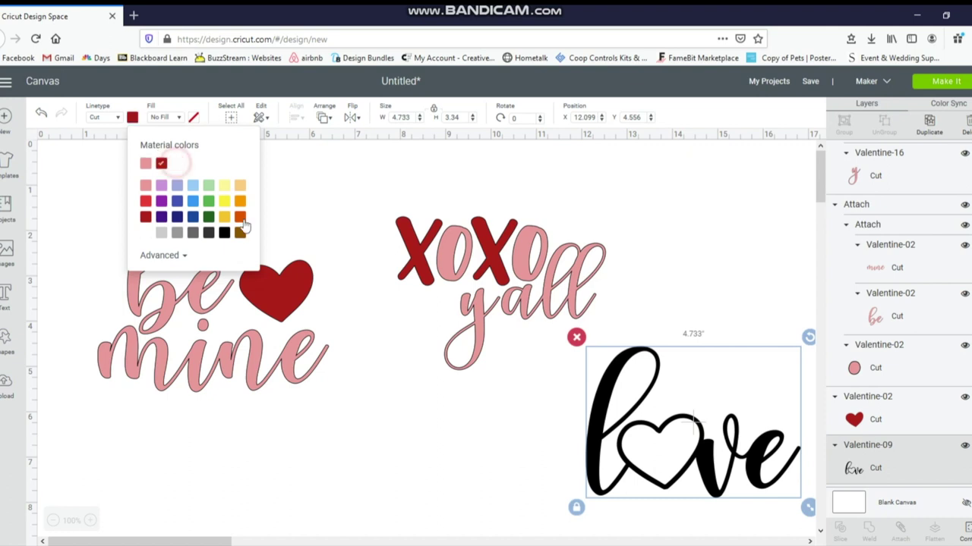
left_click(342, 423)
Select the whole "be mine" design with its heart, unlock its proportions, and set its size to 3 × 3 inches.
left_click_drag(97, 190, 339, 454)
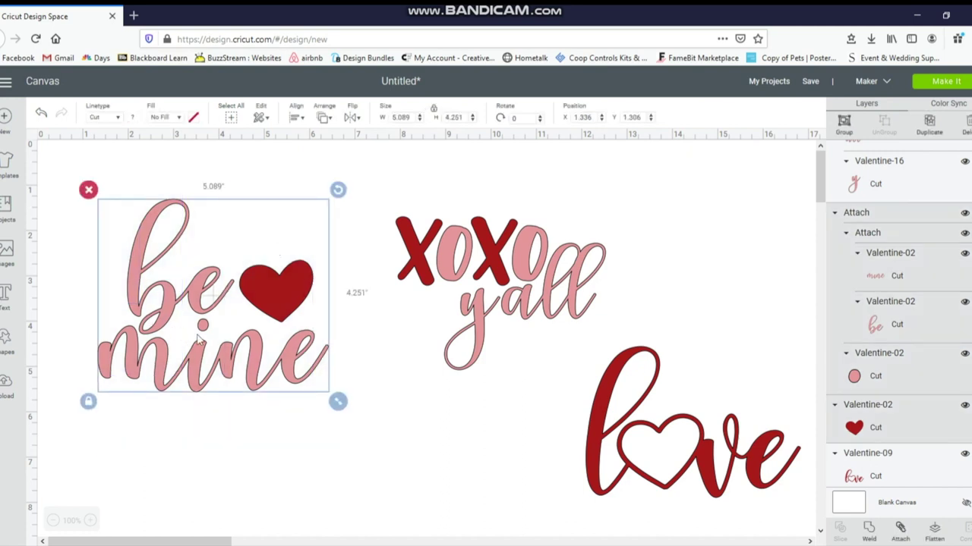
left_click(433, 108)
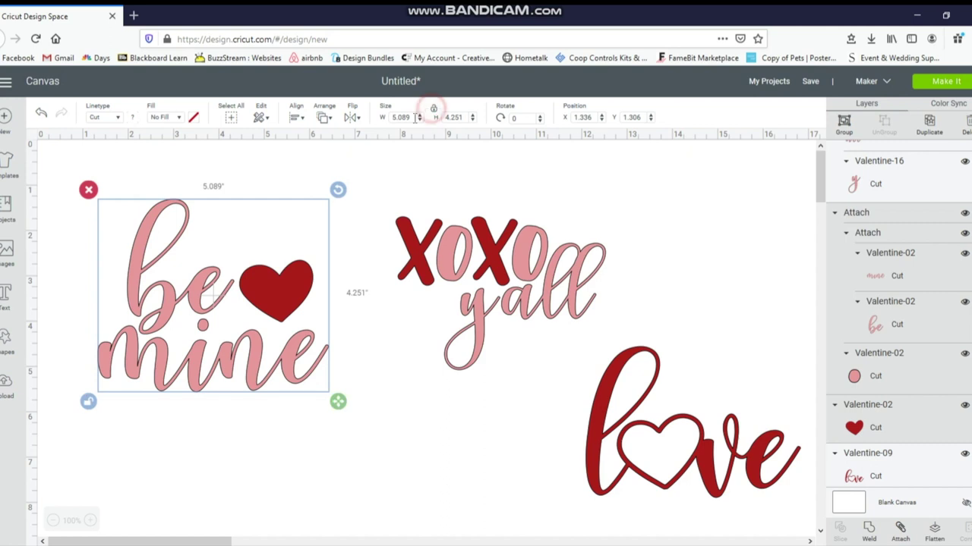
left_click(412, 114)
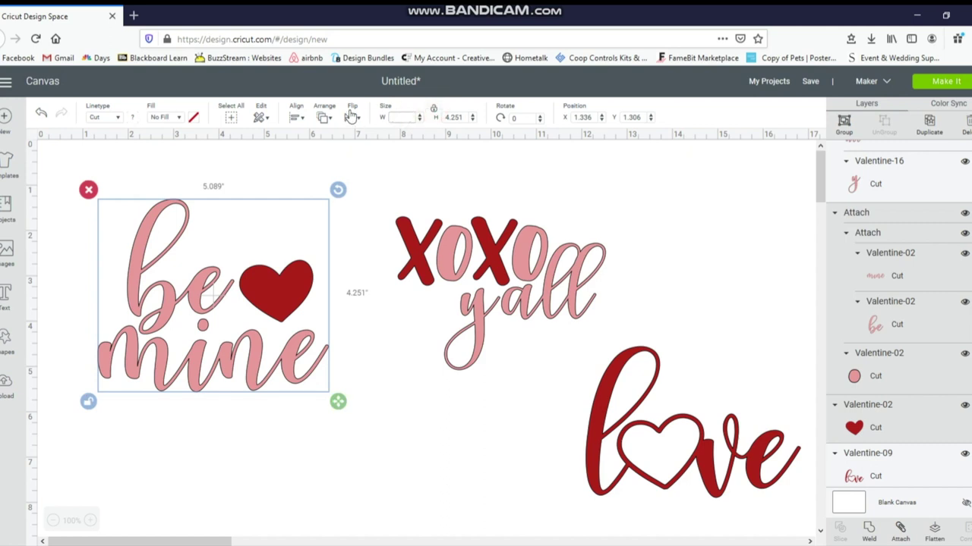
type("3")
key("Tab")
type("3")
key("Return")
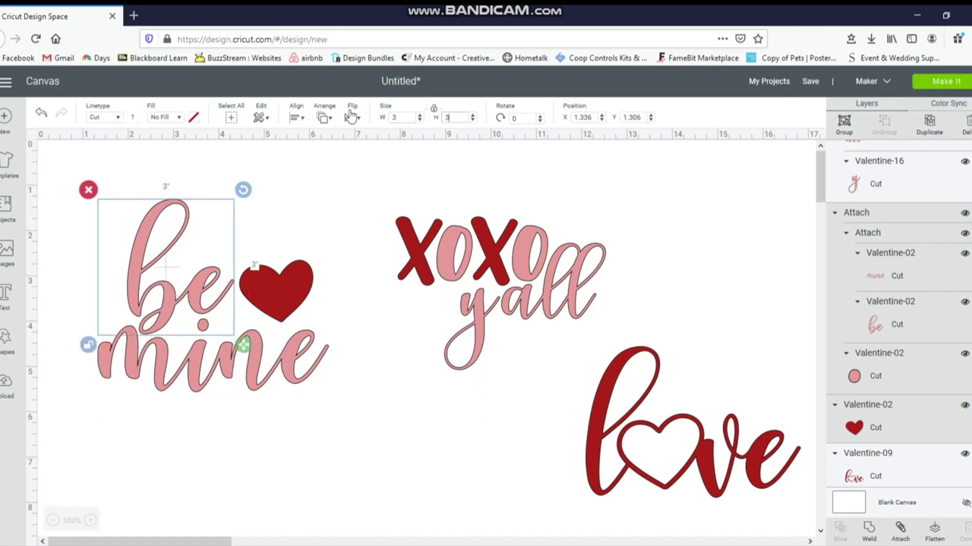
Reshape the "be mine" design freehand so it is slightly wider and shorter.
left_click(243, 345)
left_click_drag(243, 346, 249, 336)
left_click(218, 393)
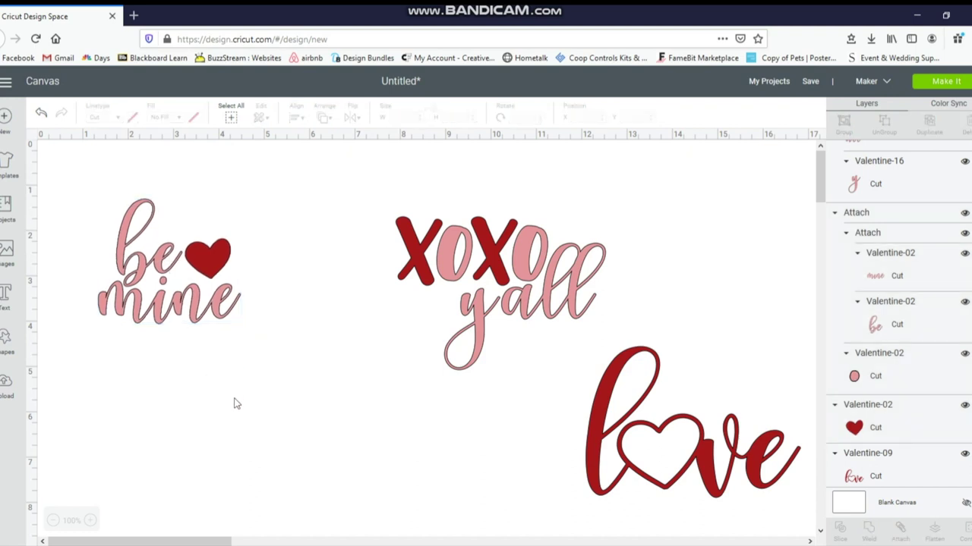
Set the whole "xoxo yall" design to 3 × 3 inches with free proportions and reshape it freehand to about 3.32 × 2.39 inches.
left_click_drag(368, 188, 622, 330)
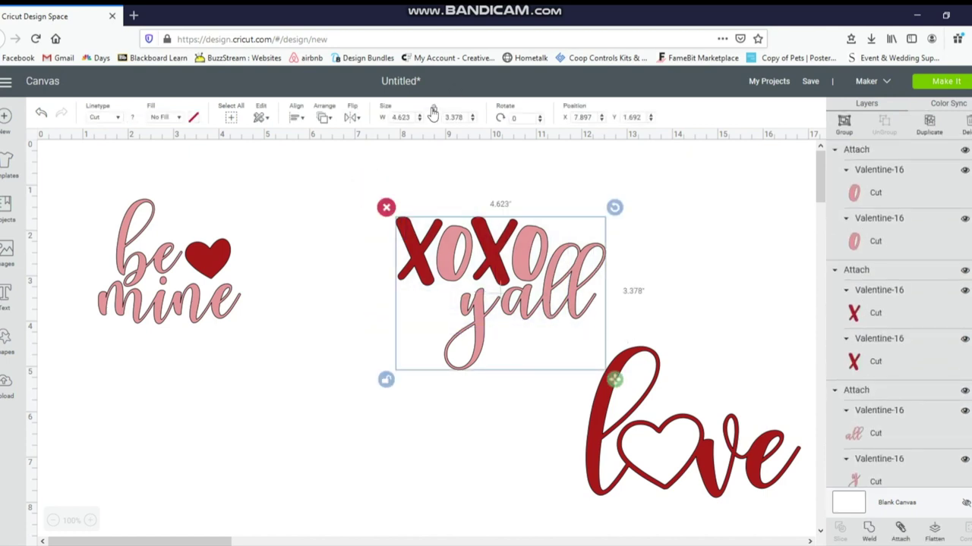
left_click(404, 117)
type("3")
key("Tab")
type("3")
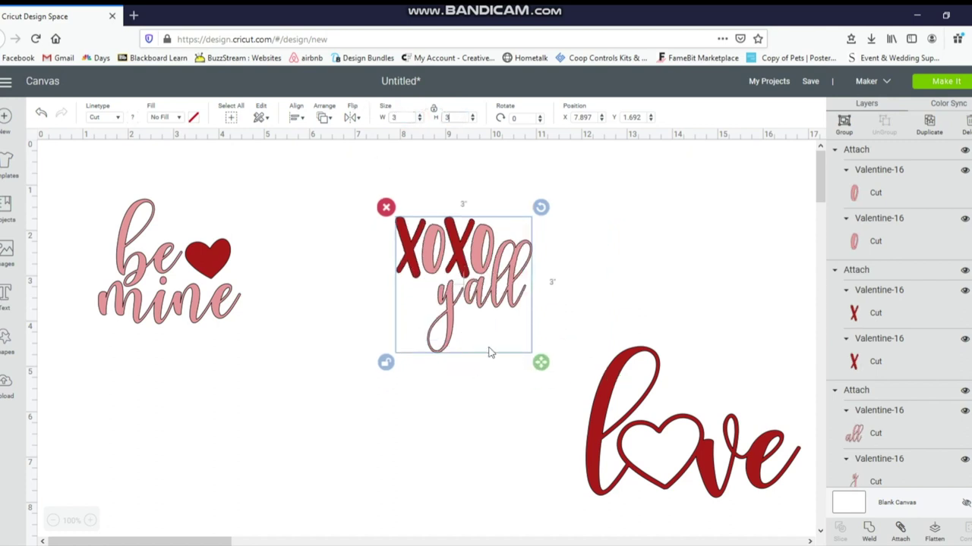
left_click_drag(540, 362, 555, 335)
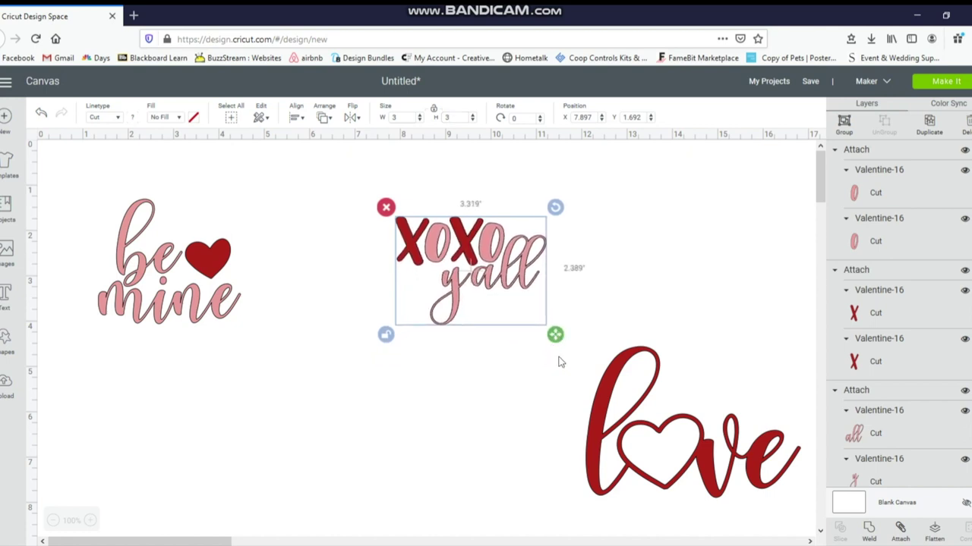
Move the "love" design left to about X 10.0, Y 4.58 inches, below "xoxo yall".
left_click(608, 448)
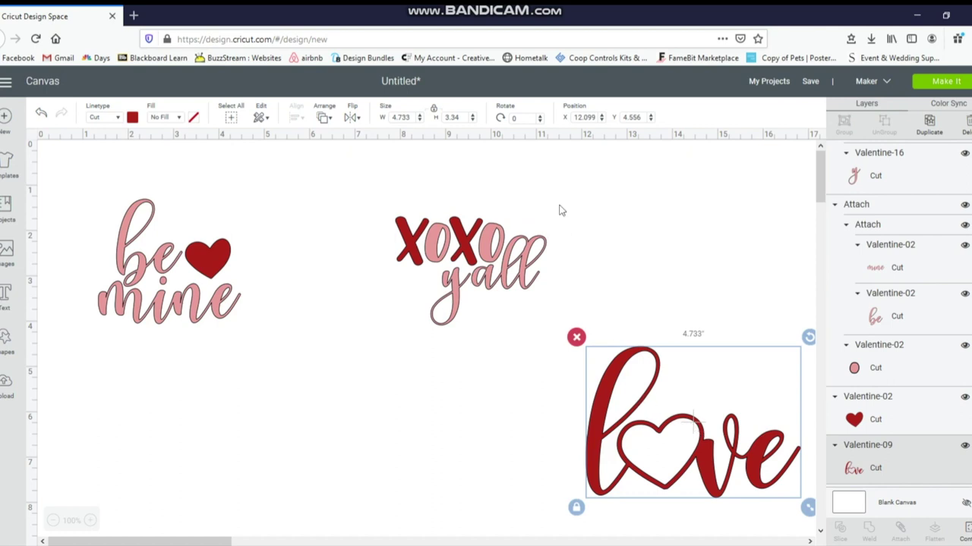
left_click_drag(688, 422, 593, 424)
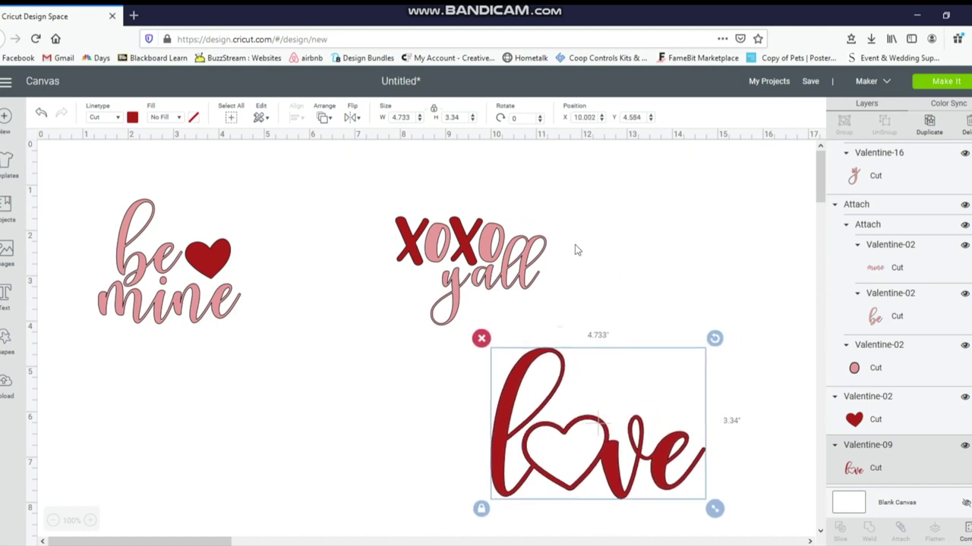
Set the "love" design to 3 × 3 inches with unlocked proportions and reshape it freehand slightly wider and shorter.
left_click(434, 109)
left_click(416, 117)
type("3")
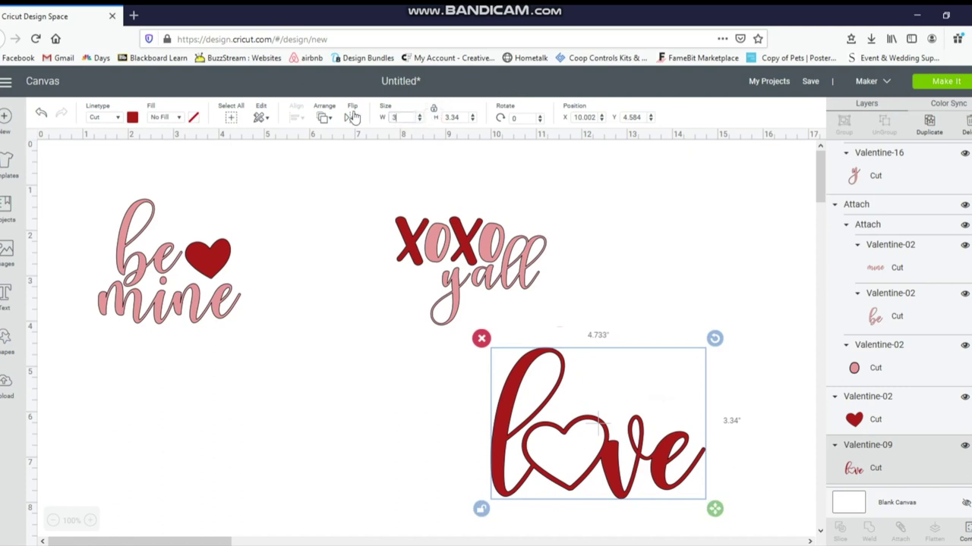
key("Tab")
type("3")
key("Return")
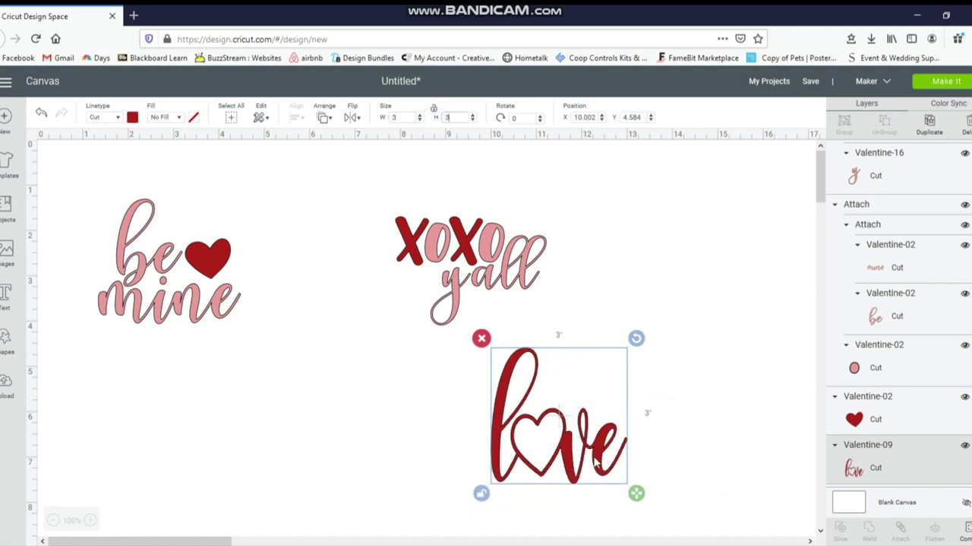
left_click_drag(636, 494, 647, 461)
left_click(746, 470)
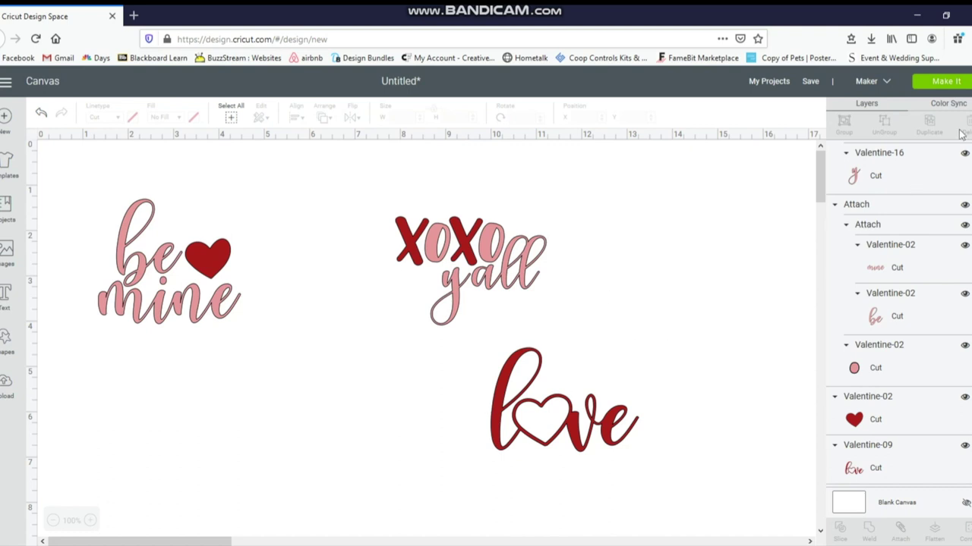
Proceed to the mat preparation and fit the "x" pair and the heart closely above "love" on the dark red mat.
left_click(949, 81)
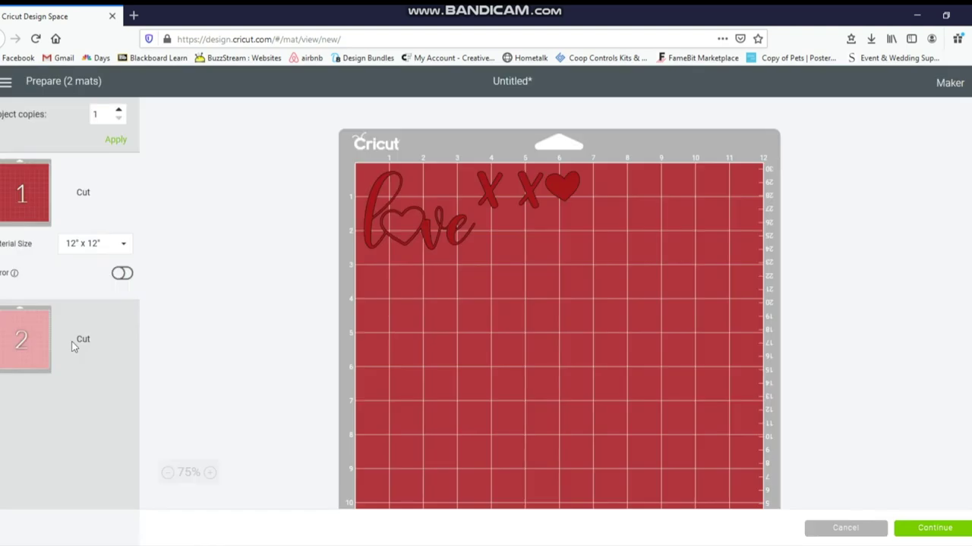
left_click(529, 193)
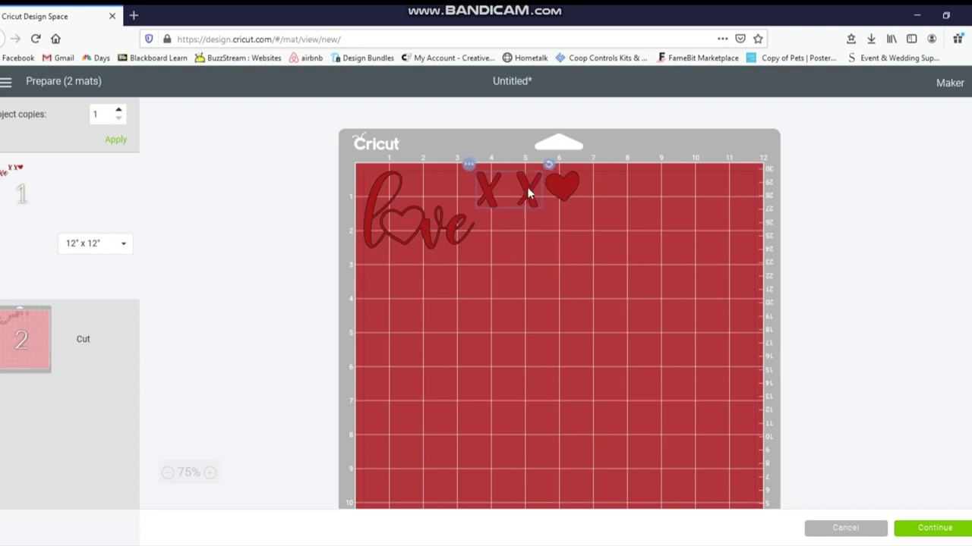
left_click_drag(525, 186, 505, 178)
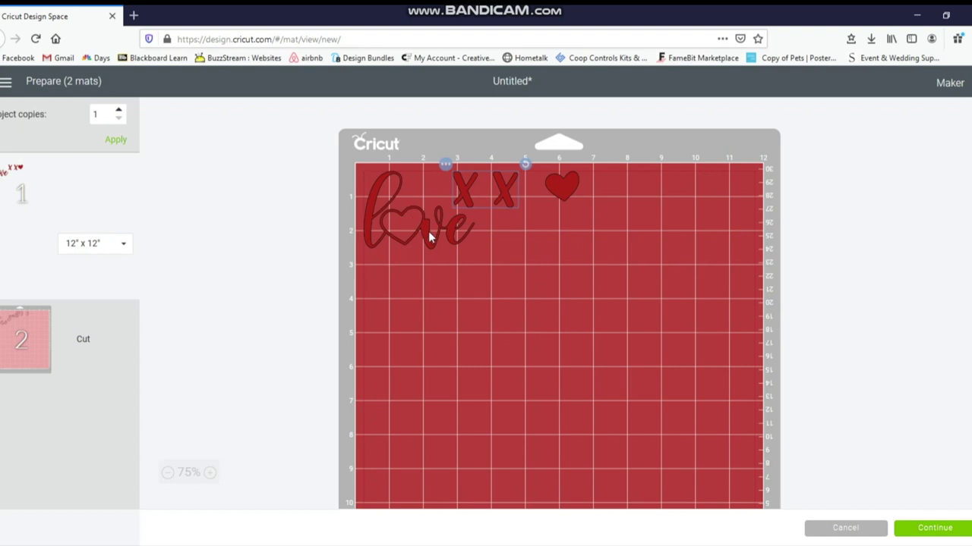
left_click(511, 266)
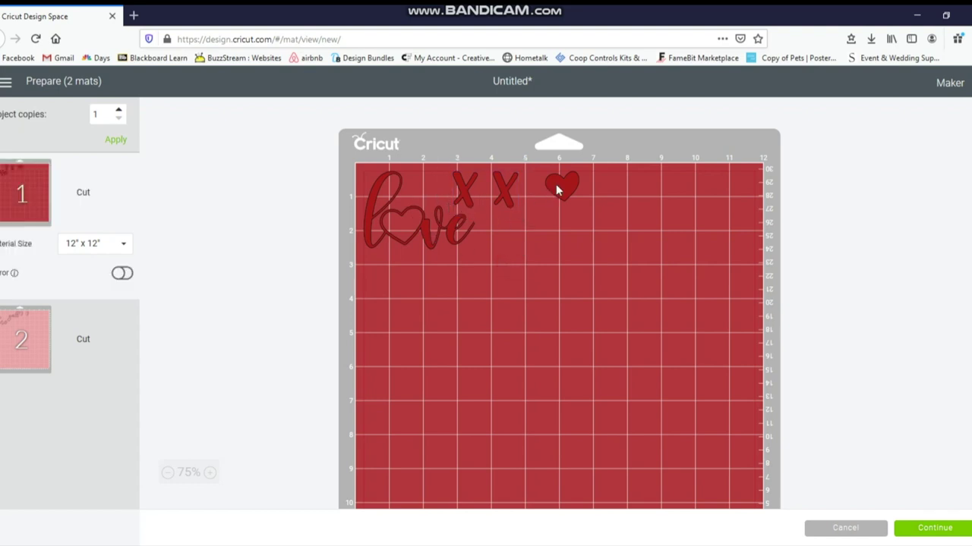
left_click_drag(568, 192, 430, 193)
left_click(431, 311)
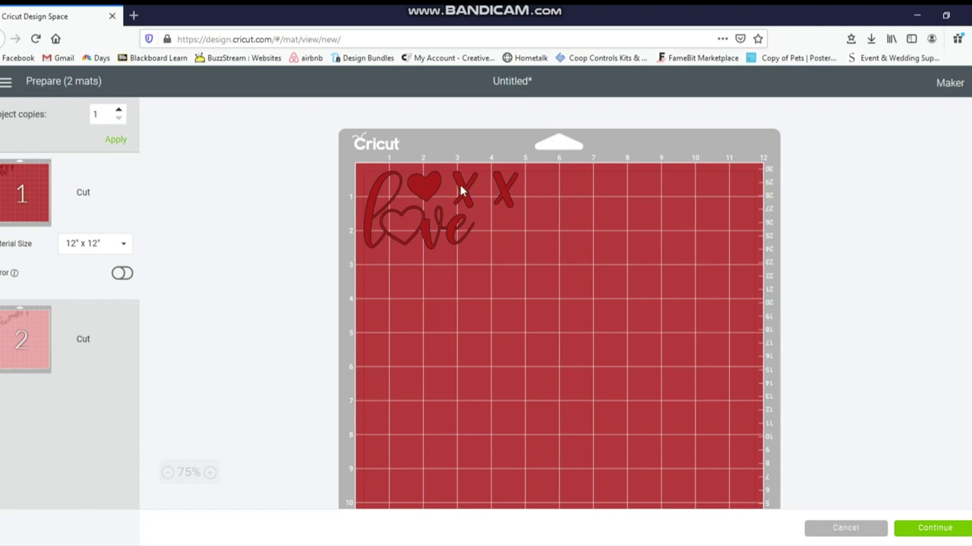
On the light pink mat, fit the "o" pair above "be mine" and place "yall" close beside them.
left_click(36, 345)
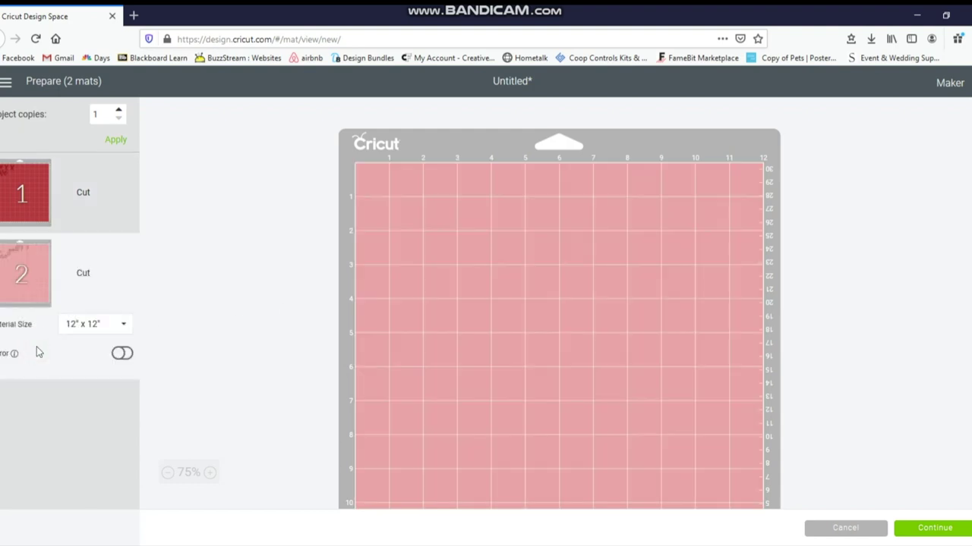
left_click_drag(550, 199, 429, 192)
left_click_drag(504, 202, 519, 199)
left_click(481, 191)
left_click(520, 282)
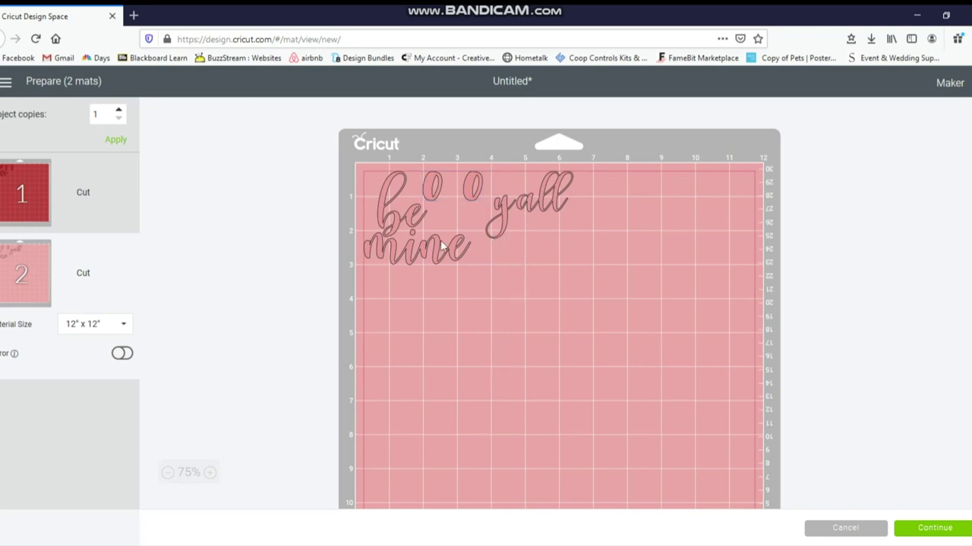
left_click(470, 190)
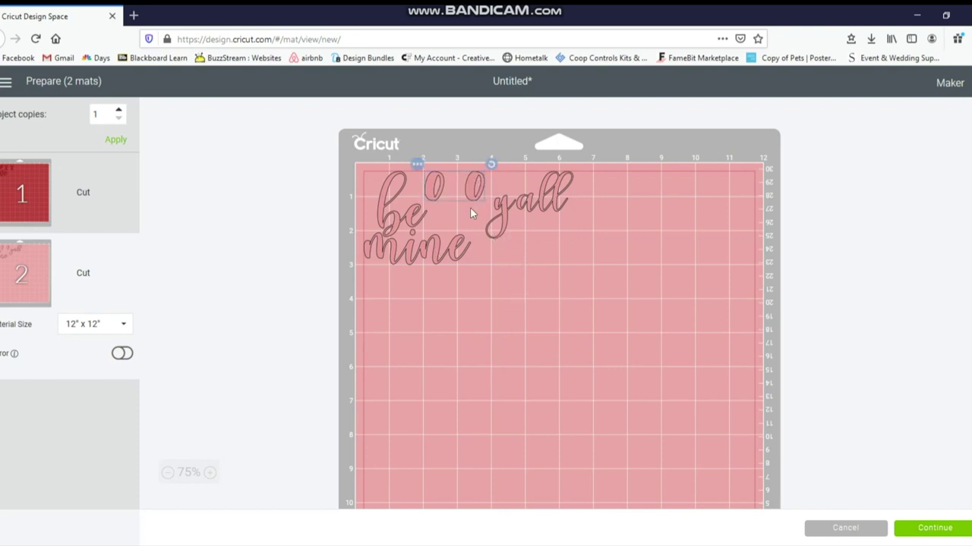